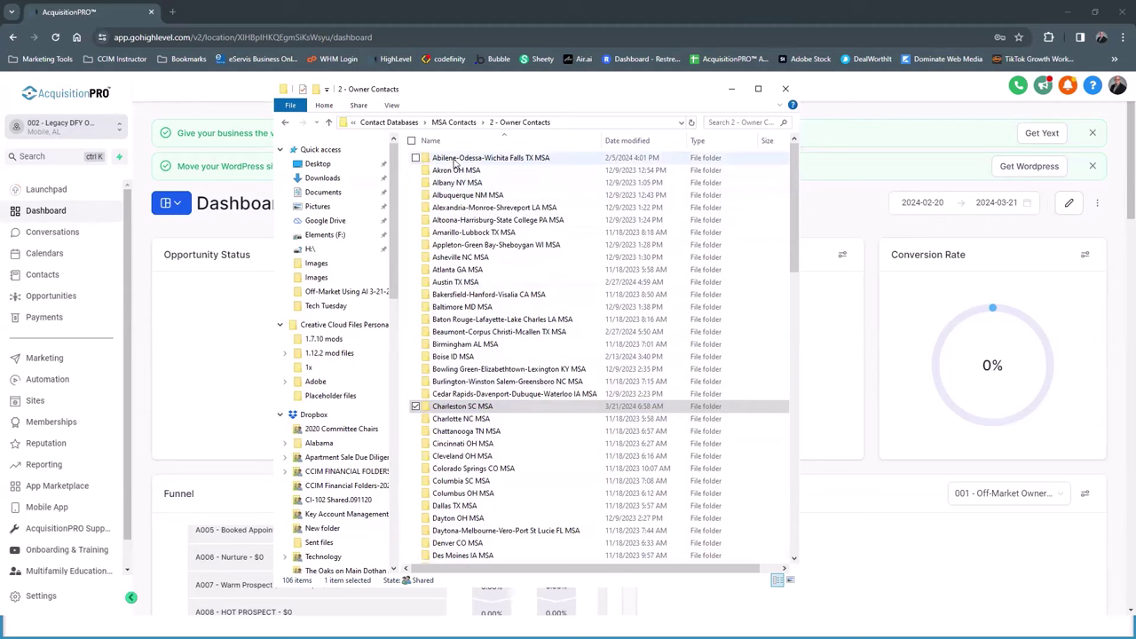
Start a contact import with charleston-sc-msa-2+ Completed.csv from the Charleston SC MSA folder and accept the proposed column mapping.
{"action": "double_click", "coordinate": [454, 408]}
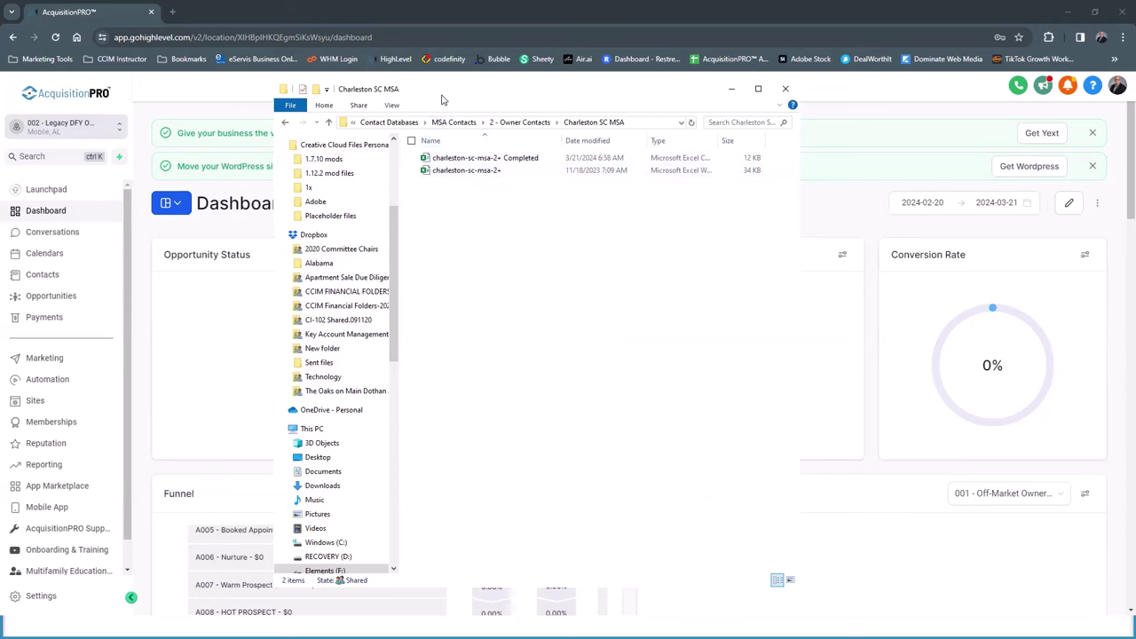
{"action": "left_click", "coordinate": [34, 151]}
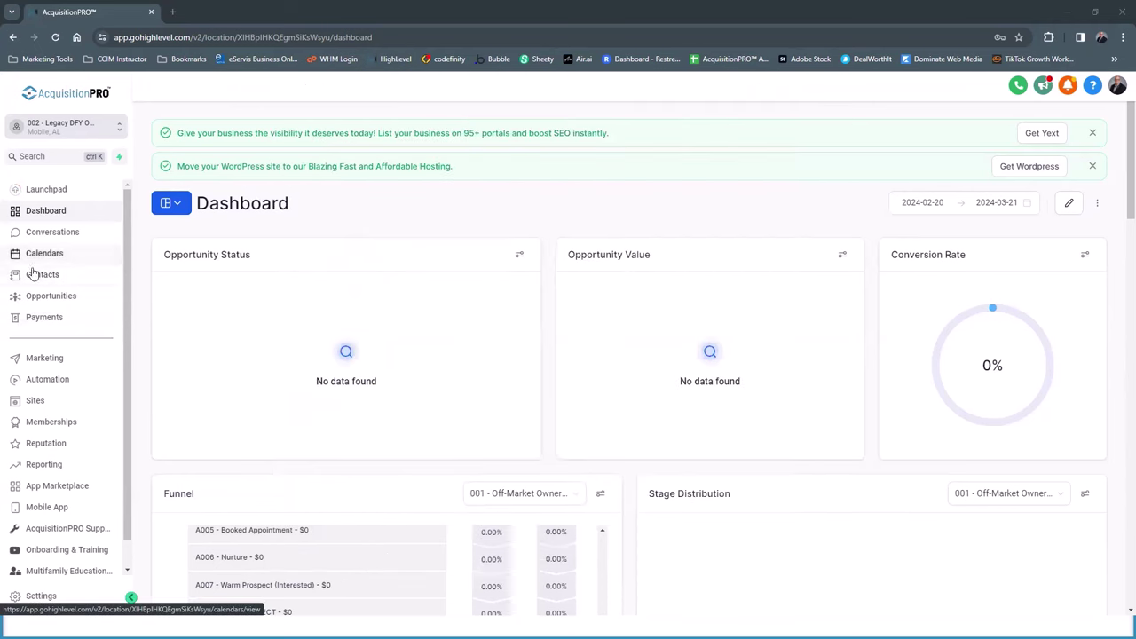
{"action": "left_click", "coordinate": [33, 275]}
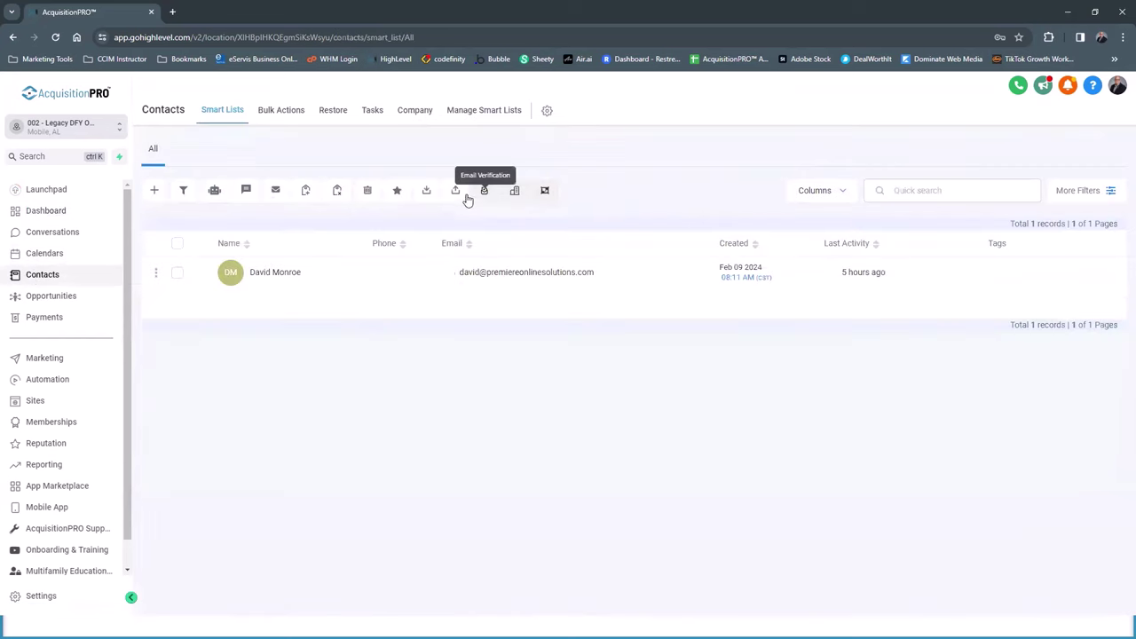
{"action": "left_click", "coordinate": [455, 195]}
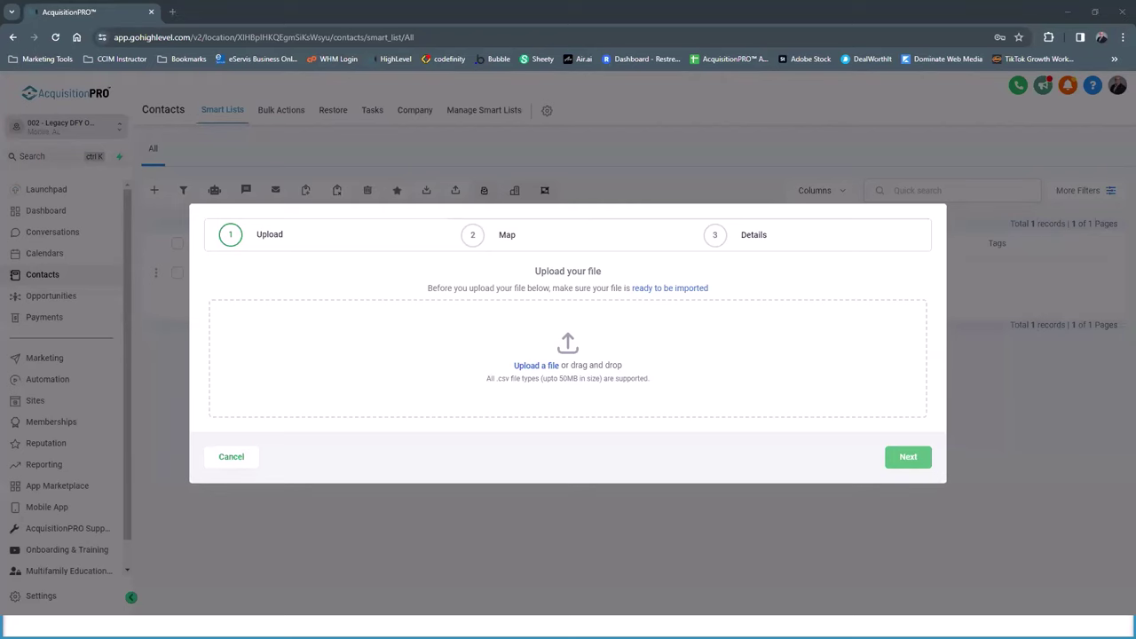
{"action": "left_click_drag", "start_coordinate": [591, 325], "coordinate": [572, 368]}
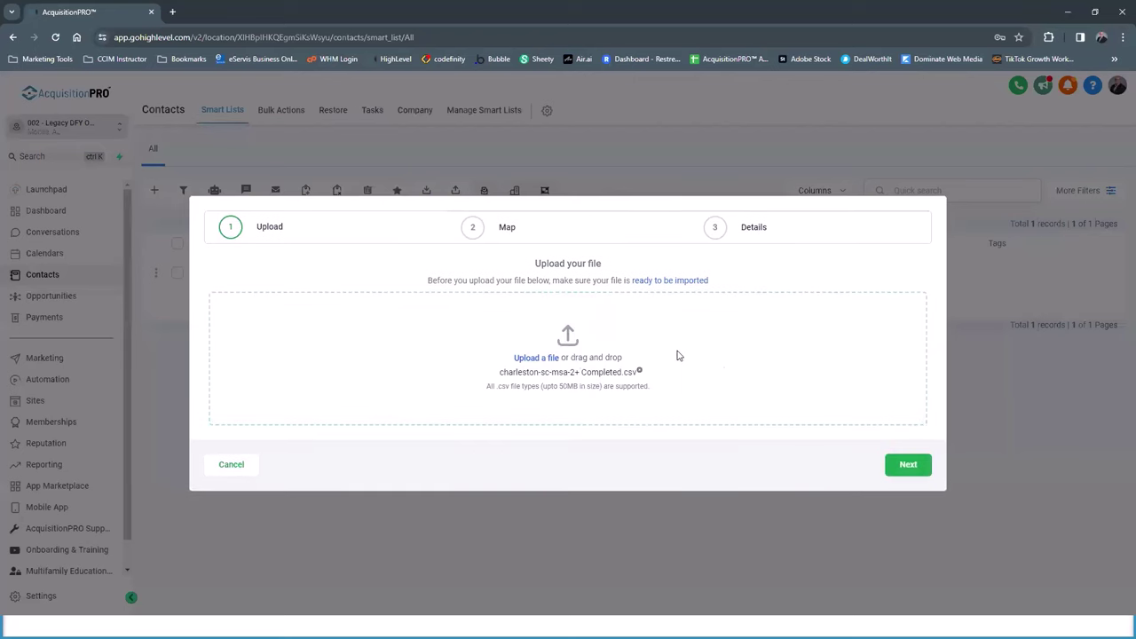
{"action": "left_click", "coordinate": [905, 464]}
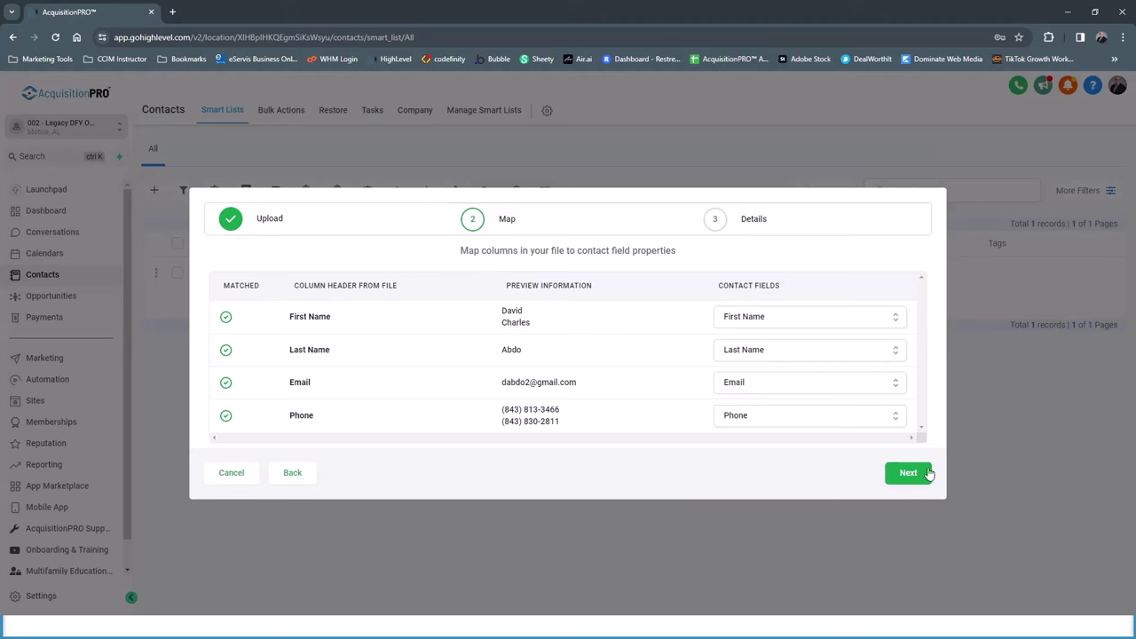
{"action": "left_click", "coordinate": [898, 472]}
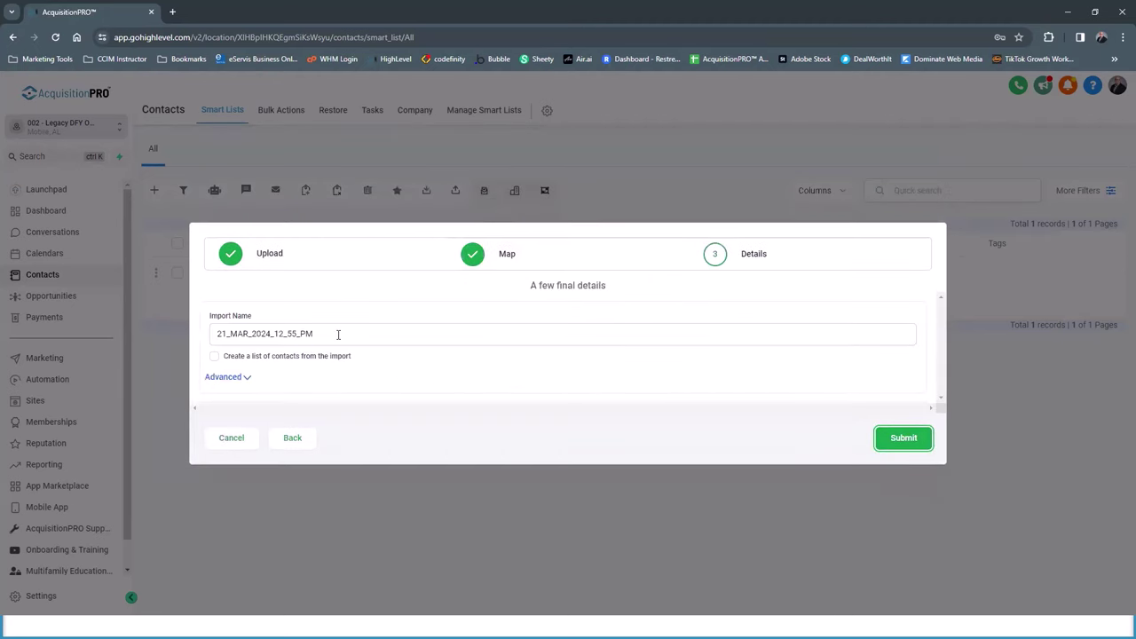
Name the import Charleston MSA Owners and have it create a list of contacts.
{"action": "left_click_drag", "start_coordinate": [337, 334], "coordinate": [244, 321]}
{"action": "type", "text": "Charleston MSA"}
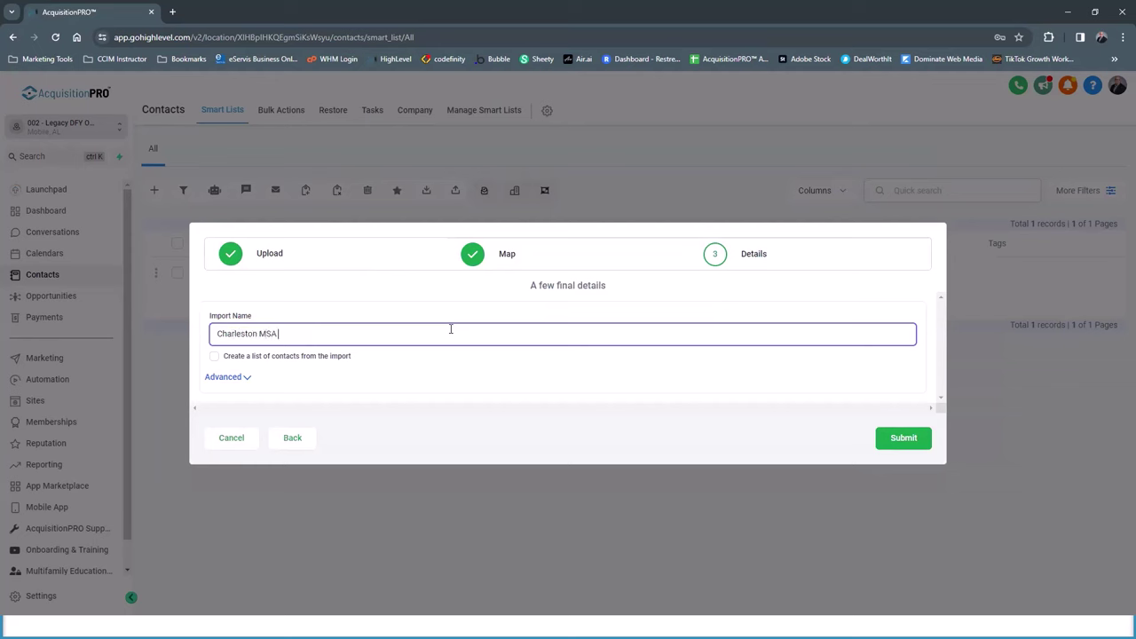
{"action": "type", "text": " Owners"}
{"action": "left_click", "coordinate": [214, 356]}
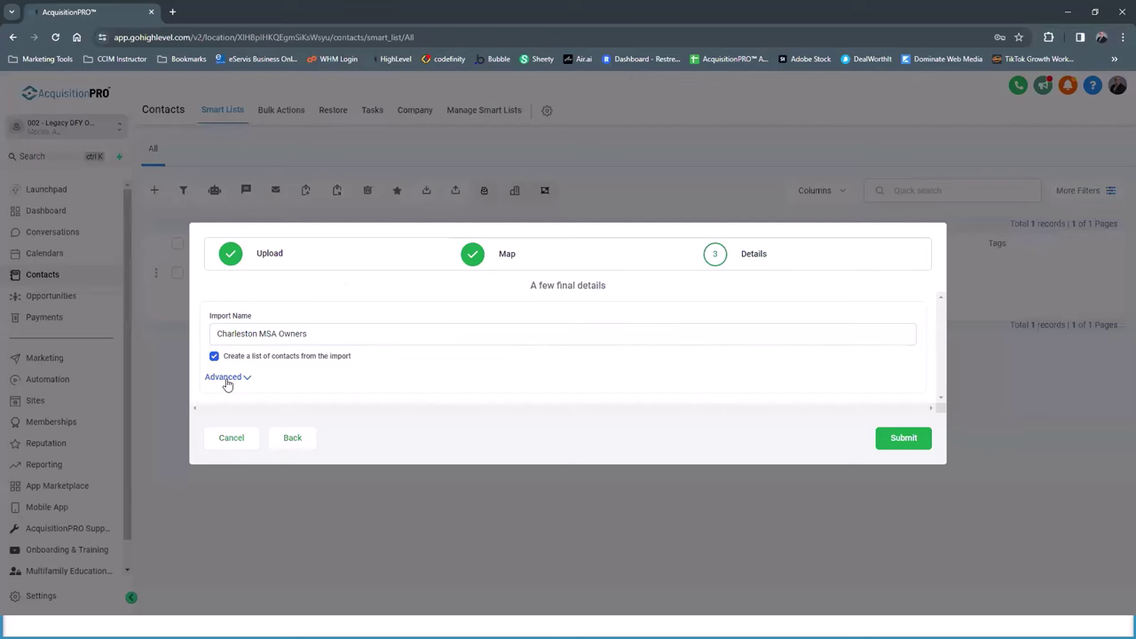
Match existing contacts by Phone, turn off "Don't update empty values for existing records", and submit the import.
{"action": "left_click", "coordinate": [225, 378]}
{"action": "scroll", "coordinate": [323, 379], "scroll_direction": "down", "scroll_amount": 1}
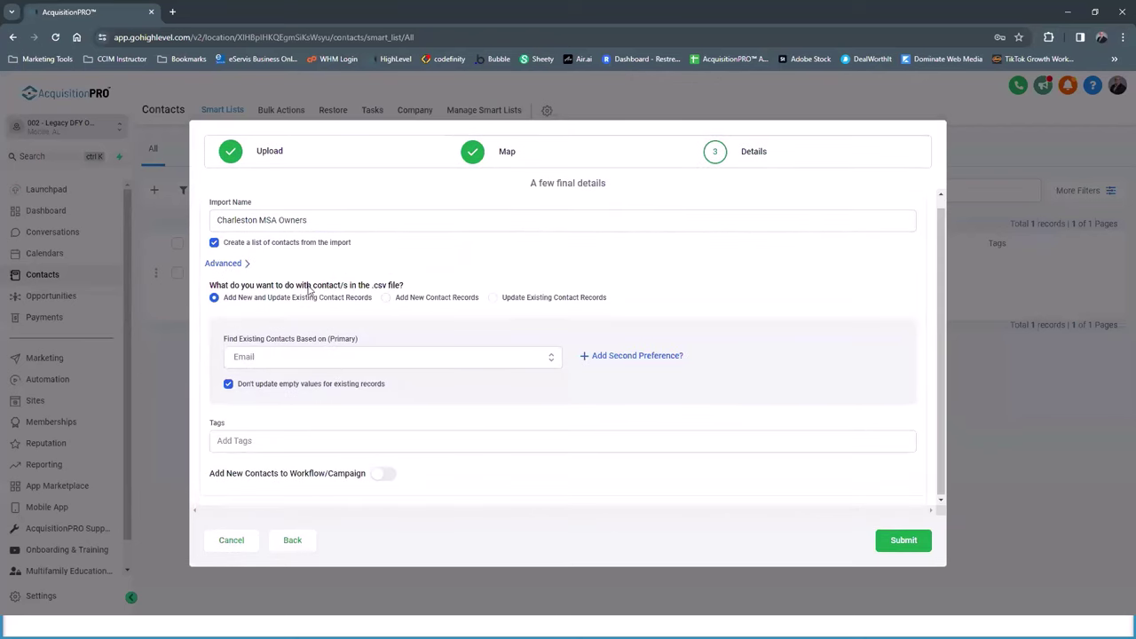
{"action": "left_click", "coordinate": [340, 360]}
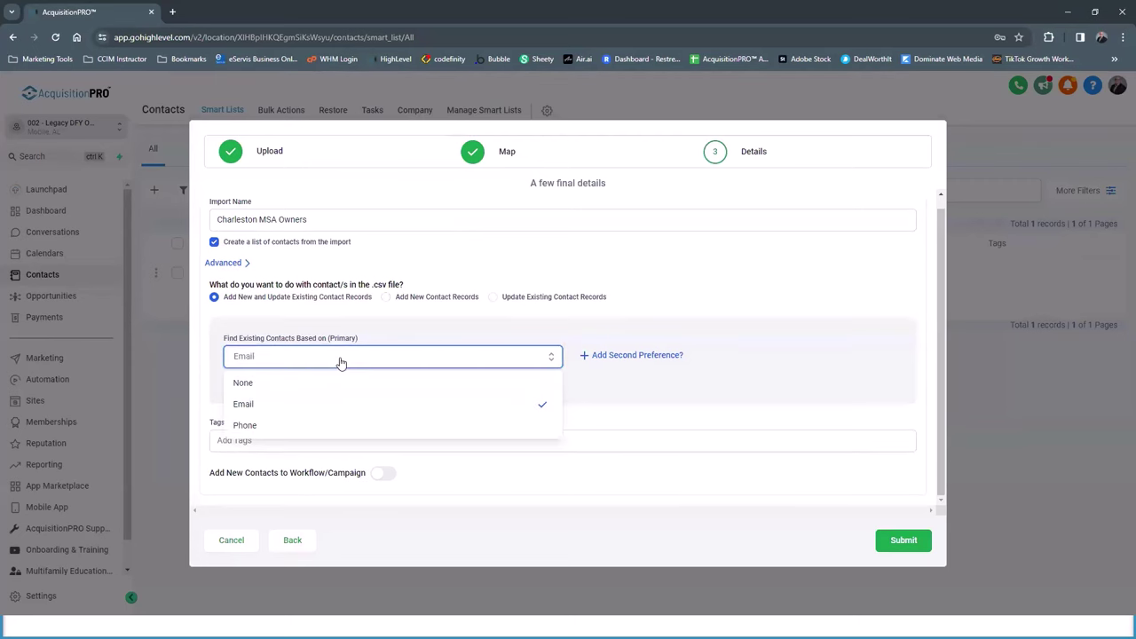
{"action": "left_click", "coordinate": [272, 426]}
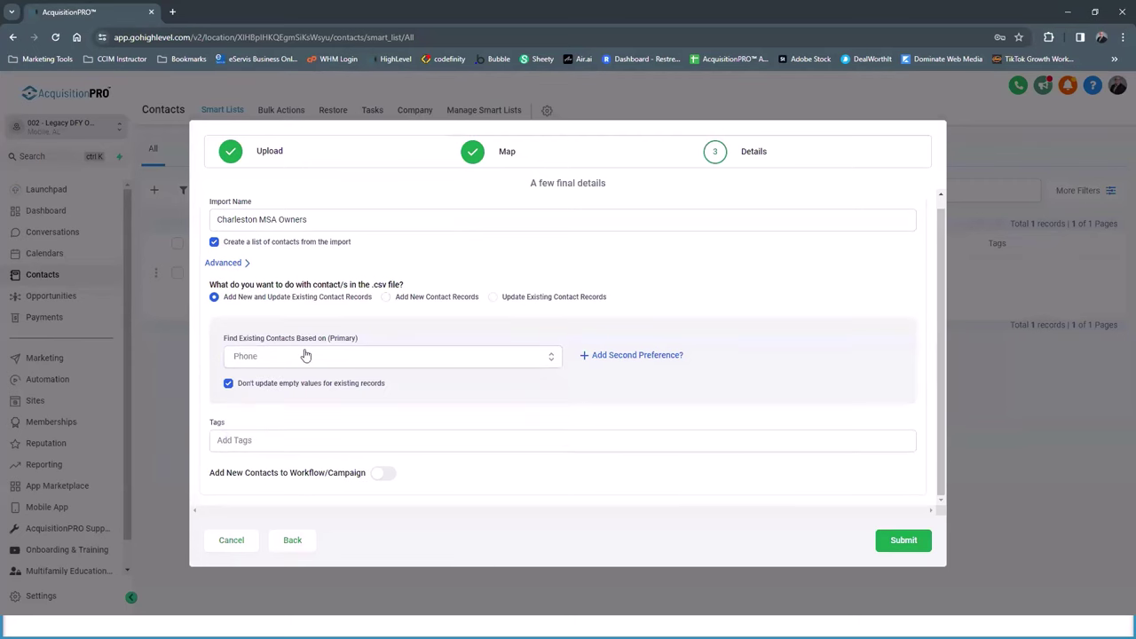
{"action": "left_click", "coordinate": [228, 383]}
{"action": "left_click", "coordinate": [897, 540]}
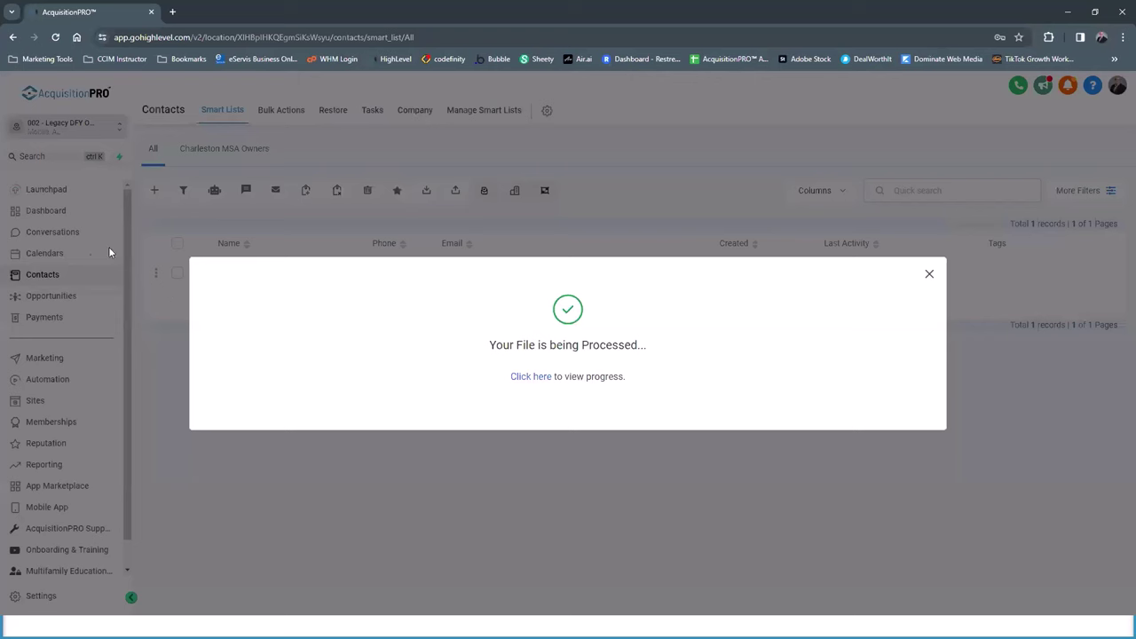
{"action": "left_click", "coordinate": [929, 275]}
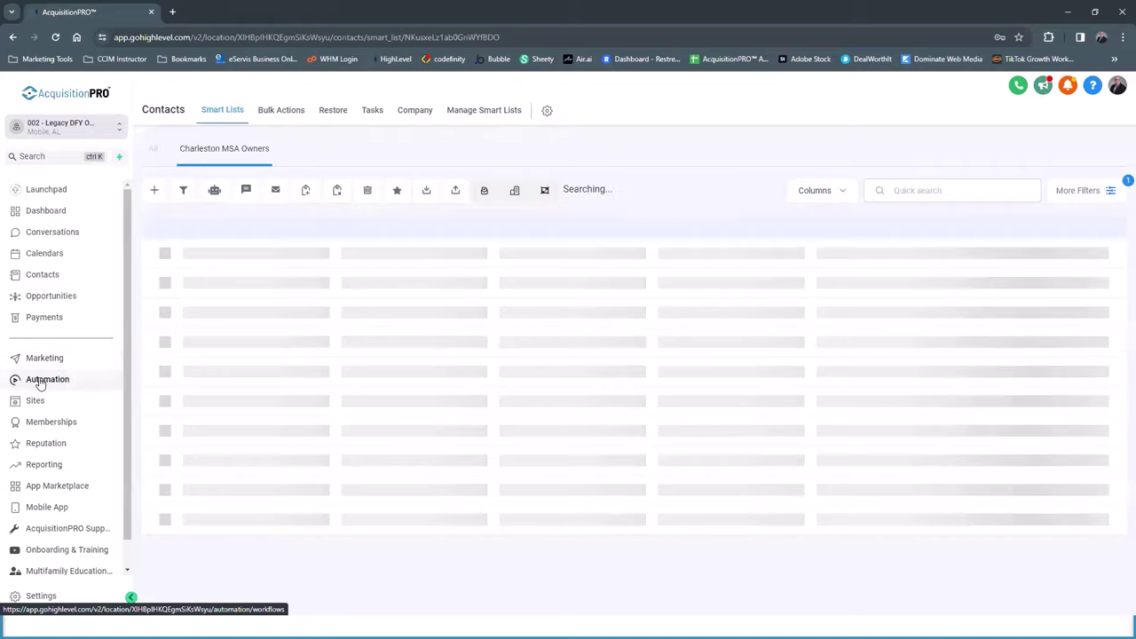
View the automation workflow folders and return to the full contacts list.
{"action": "left_click", "coordinate": [40, 381]}
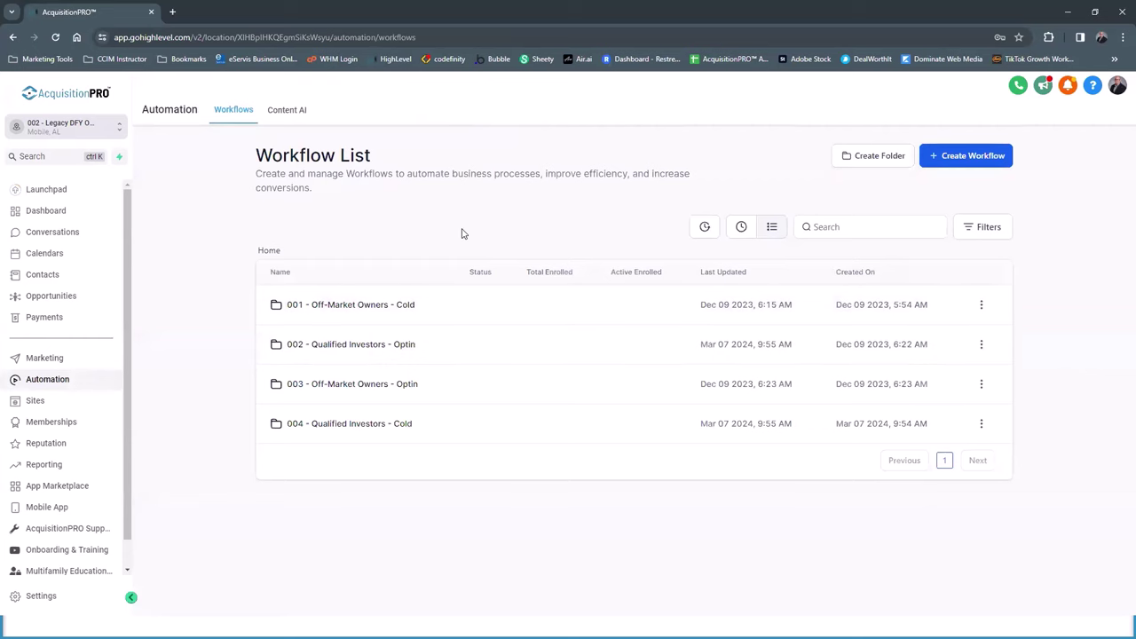
{"action": "left_click", "coordinate": [43, 275]}
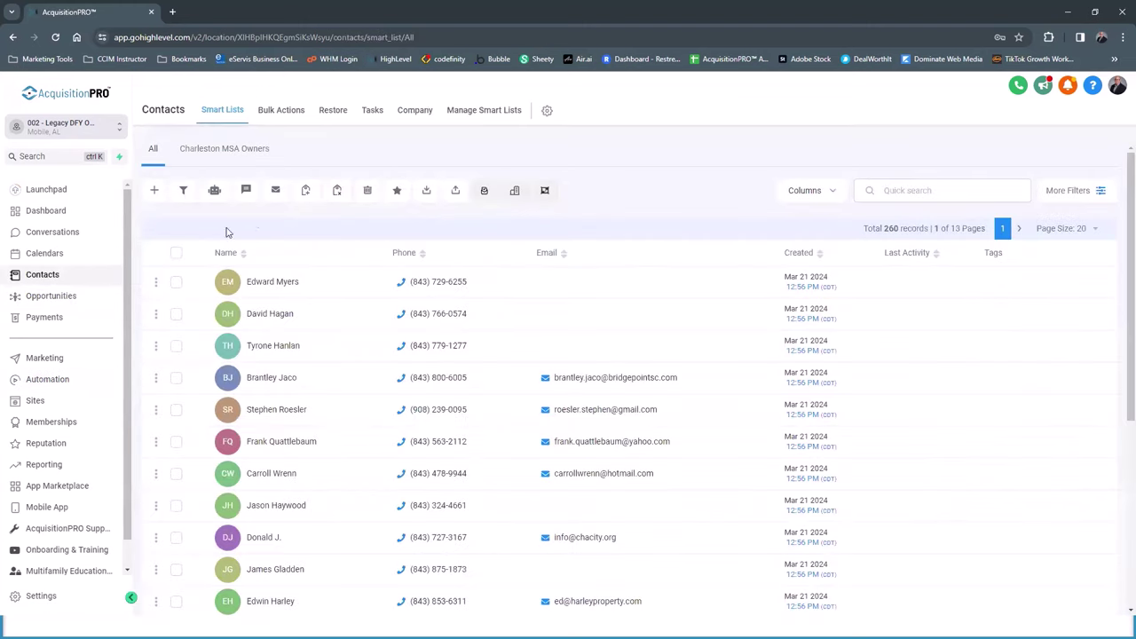
{"action": "left_click", "coordinate": [176, 253]}
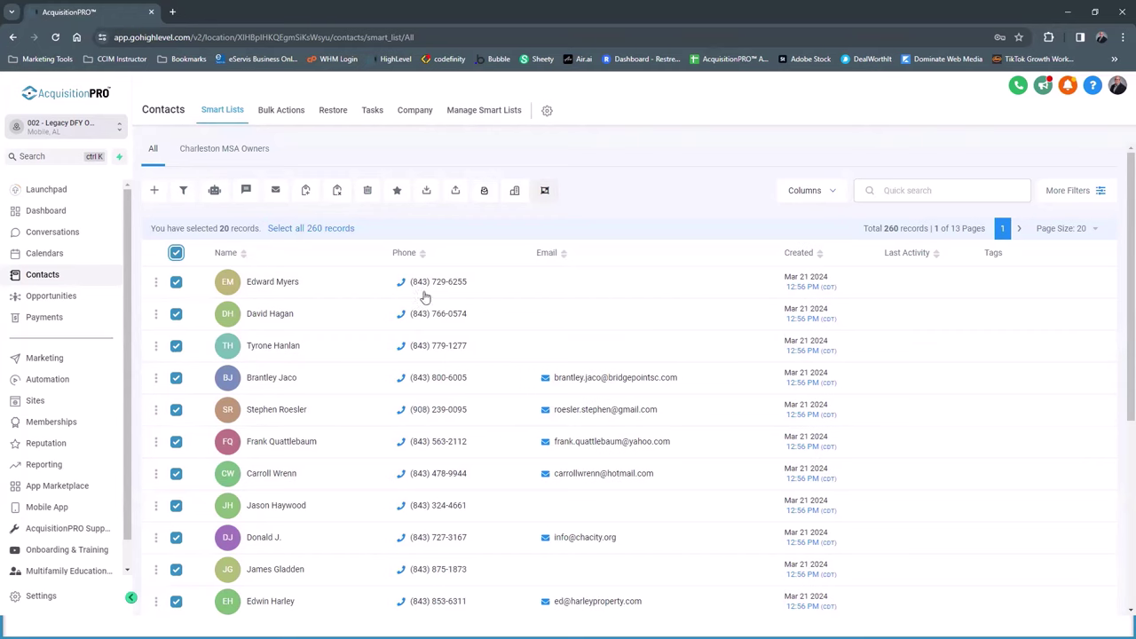
{"action": "mouse_move", "coordinate": [448, 291]}
{"action": "left_click", "coordinate": [547, 252]}
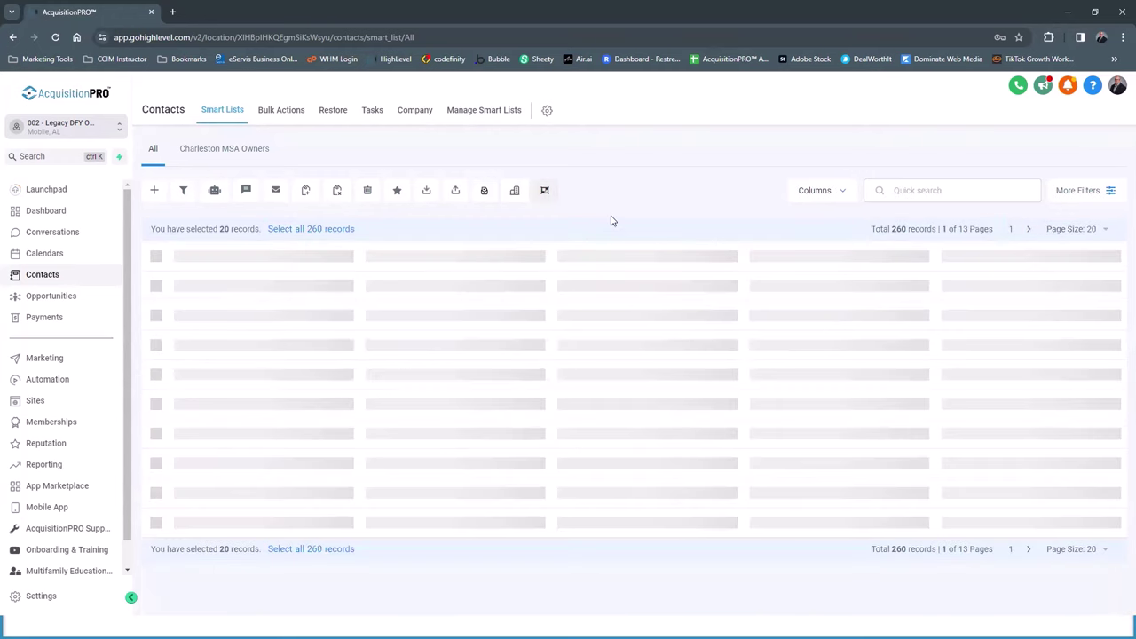
{"action": "left_click", "coordinate": [176, 254]}
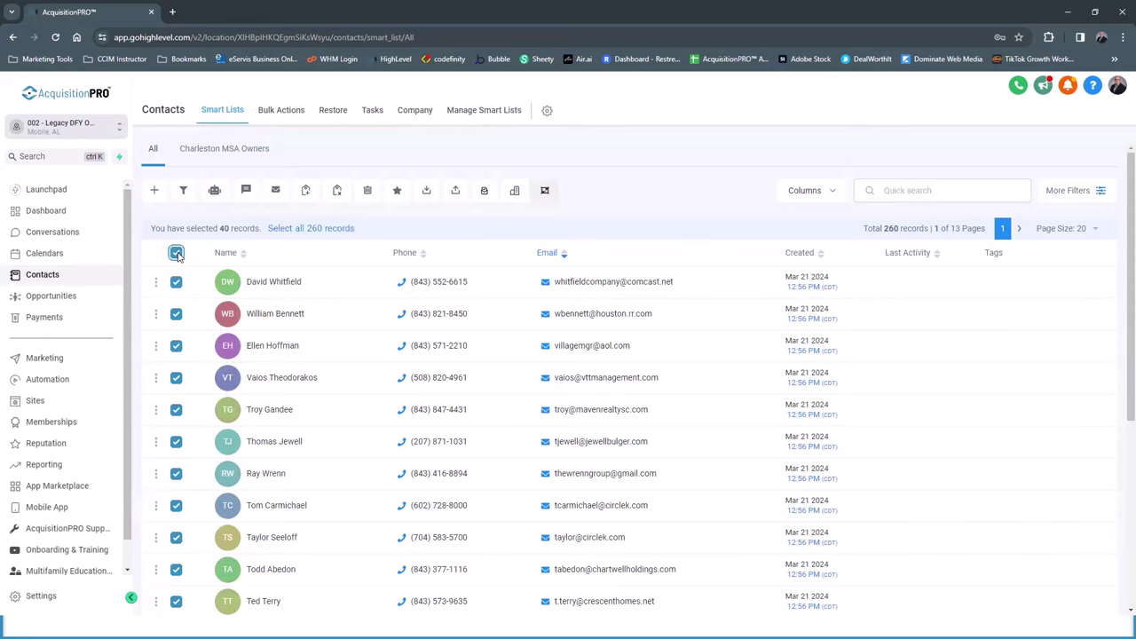
{"action": "left_click", "coordinate": [176, 254]}
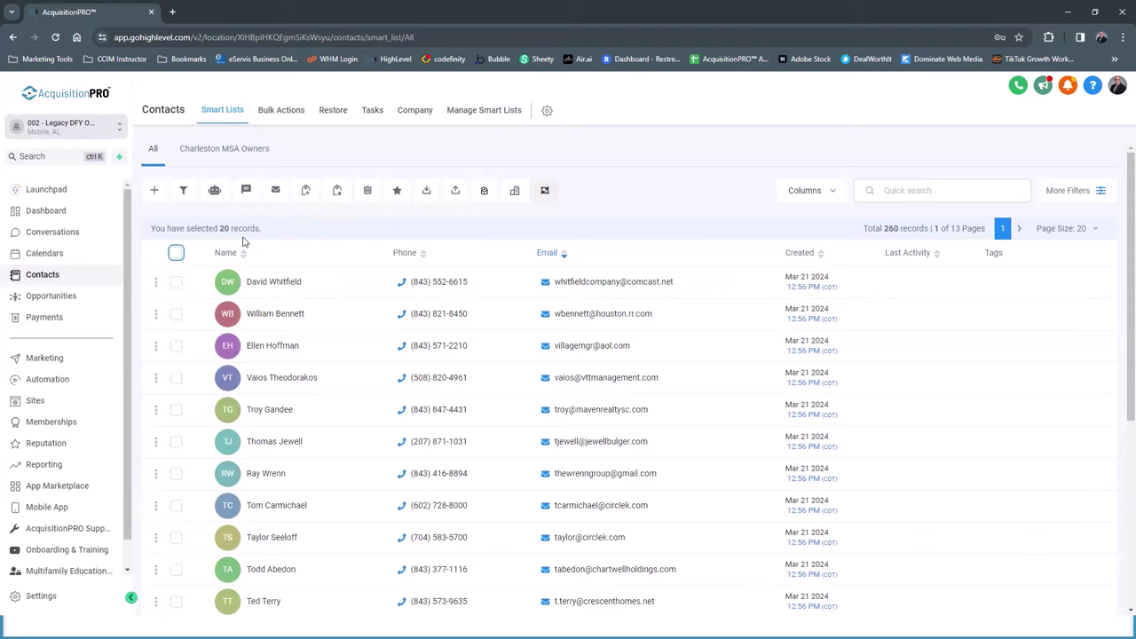
{"action": "left_click", "coordinate": [55, 37]}
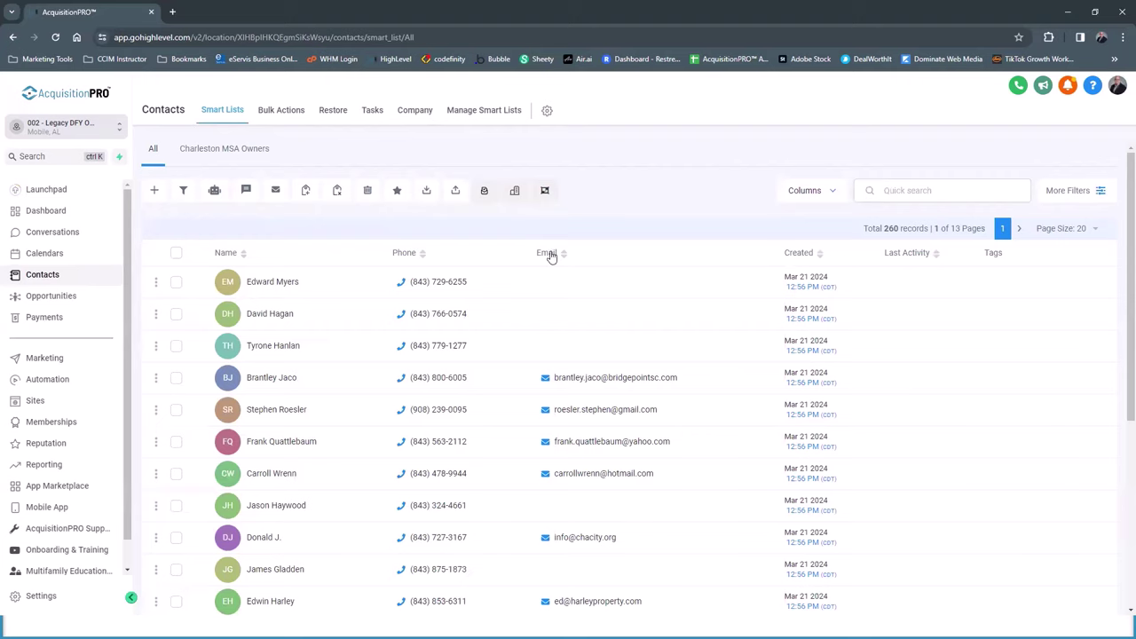
Prepare the off-market-cold tag with action description Test for the first page of contacts sorted by email, and close without adding it.
{"action": "left_click", "coordinate": [549, 254]}
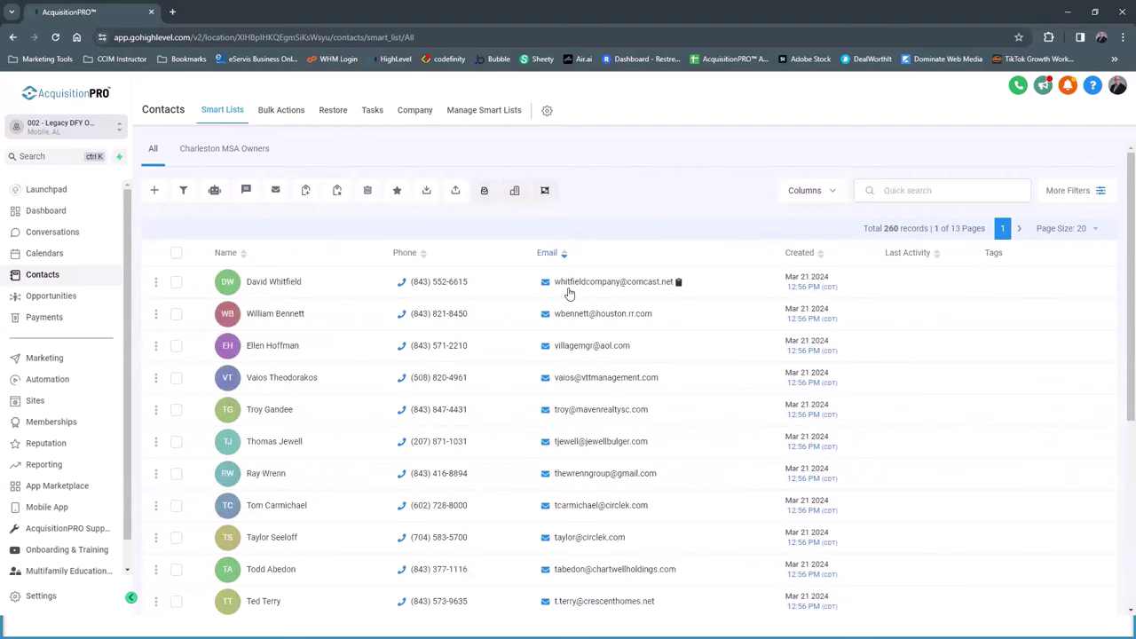
{"action": "left_click", "coordinate": [176, 255]}
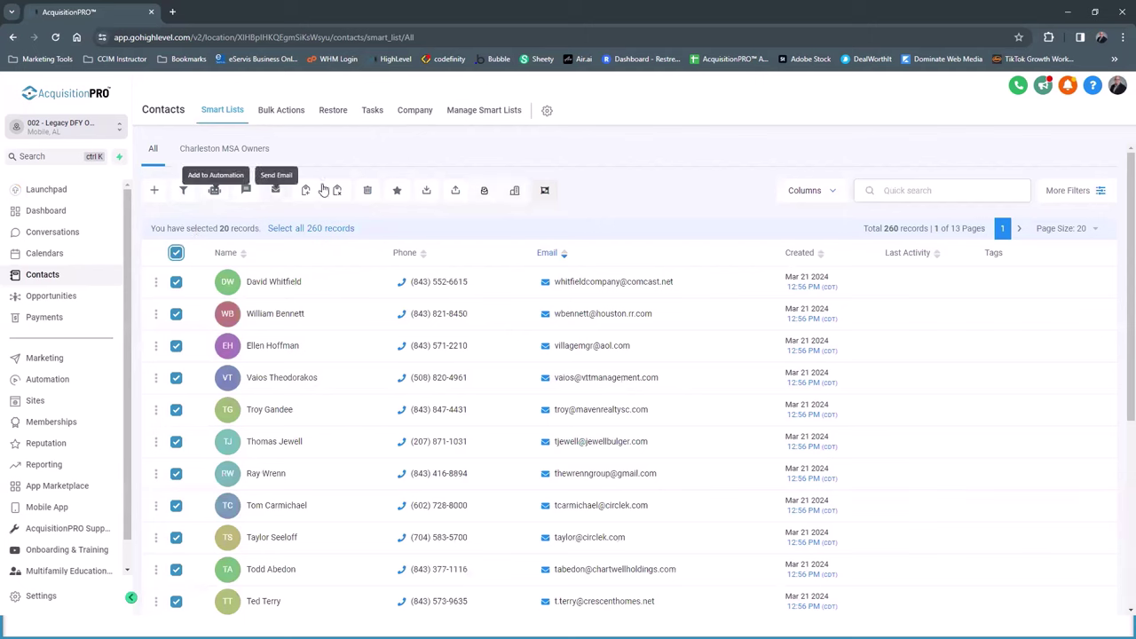
{"action": "left_click", "coordinate": [310, 197]}
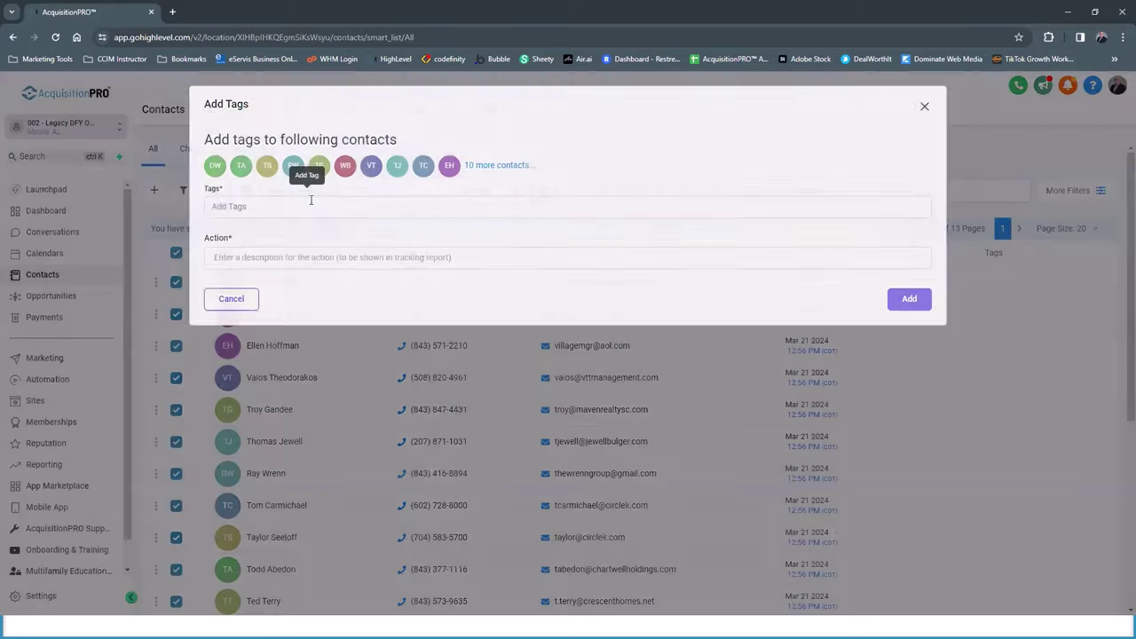
{"action": "left_click", "coordinate": [230, 206]}
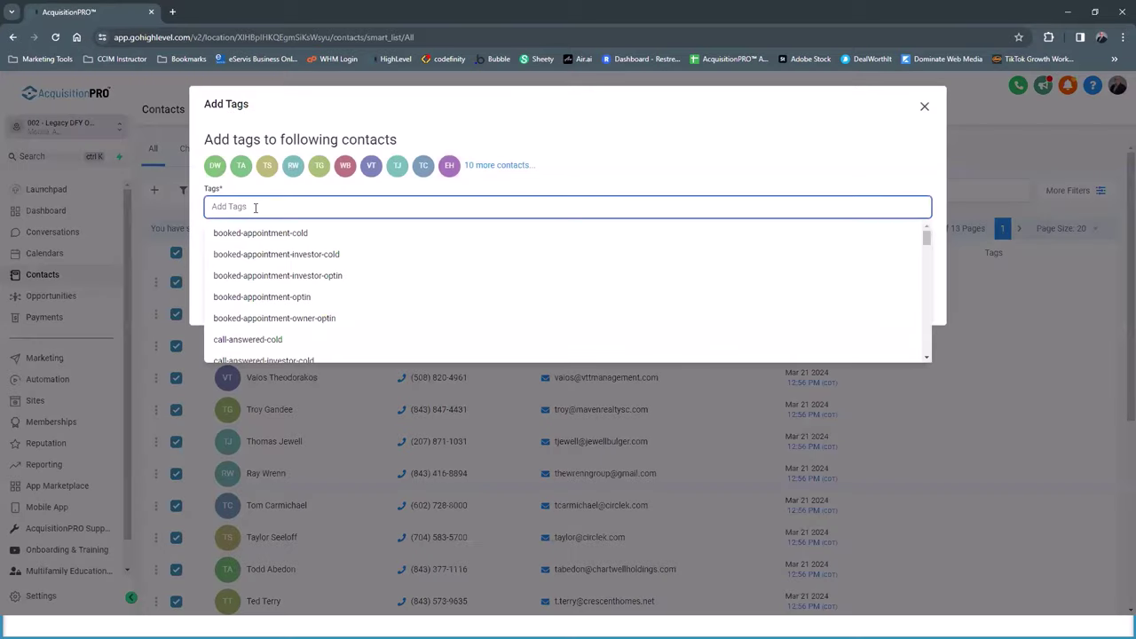
{"action": "type", "text": "off"}
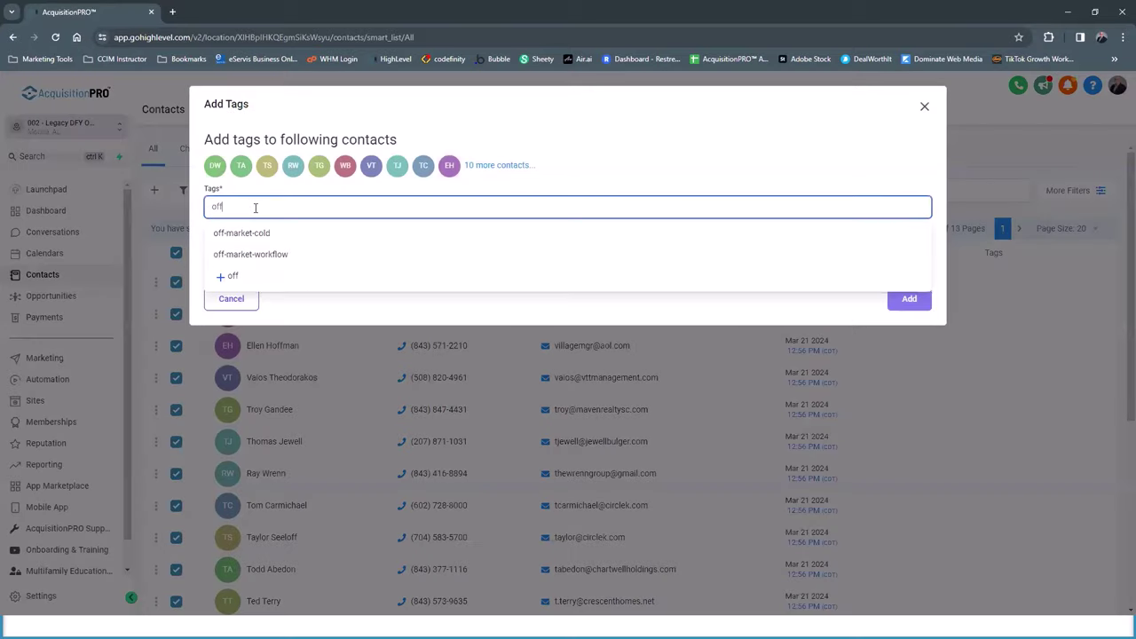
{"action": "left_click", "coordinate": [264, 233]}
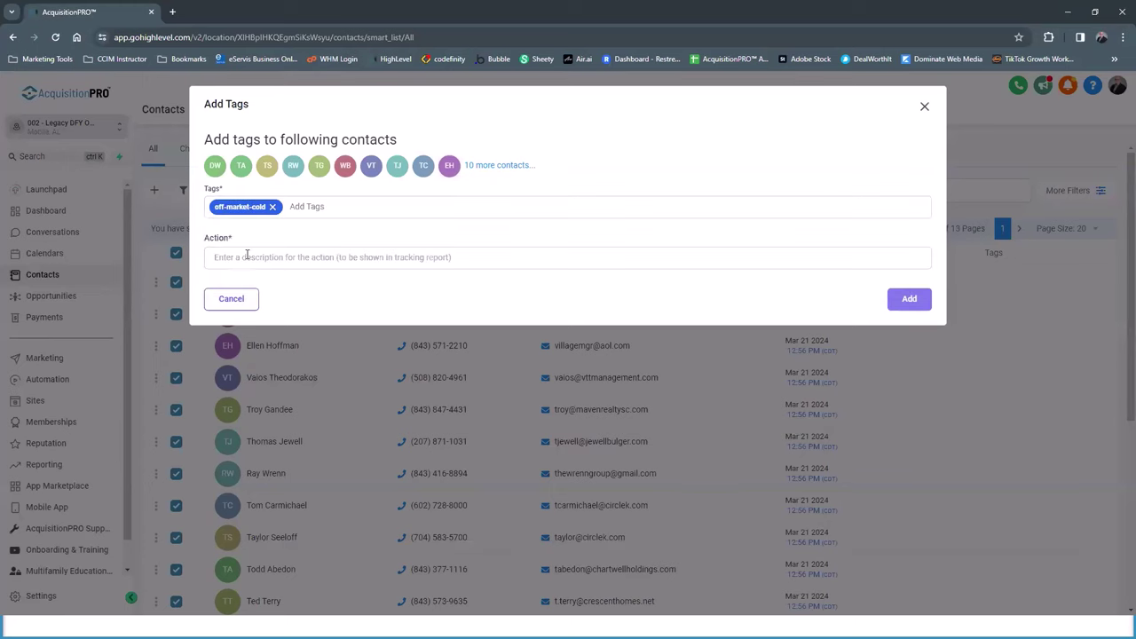
{"action": "left_click", "coordinate": [245, 257]}
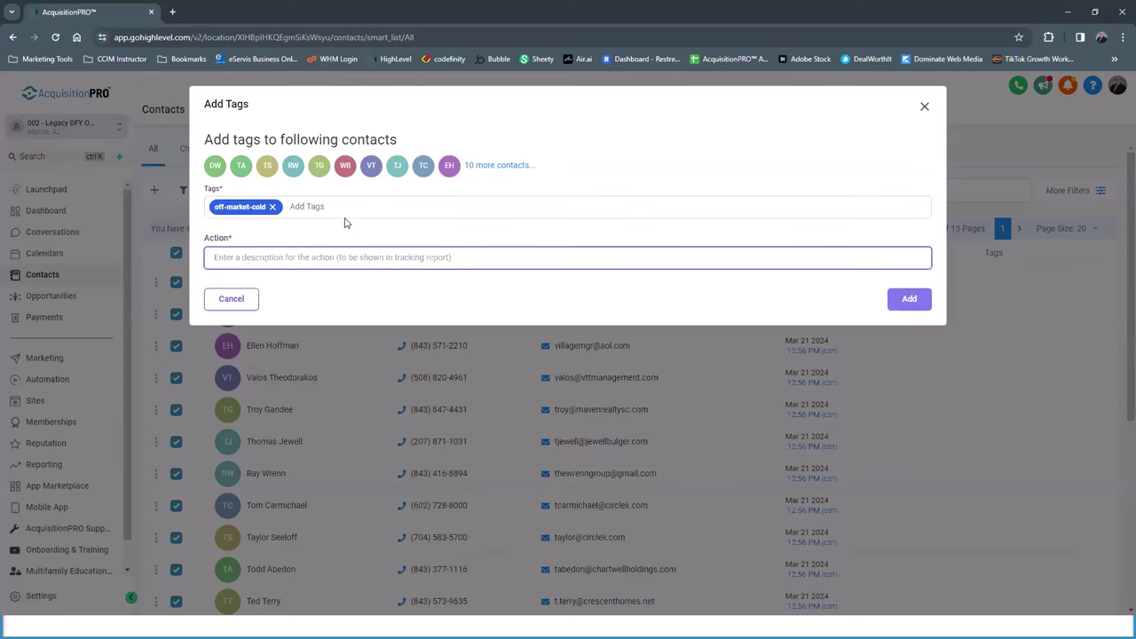
{"action": "type", "text": "Test"}
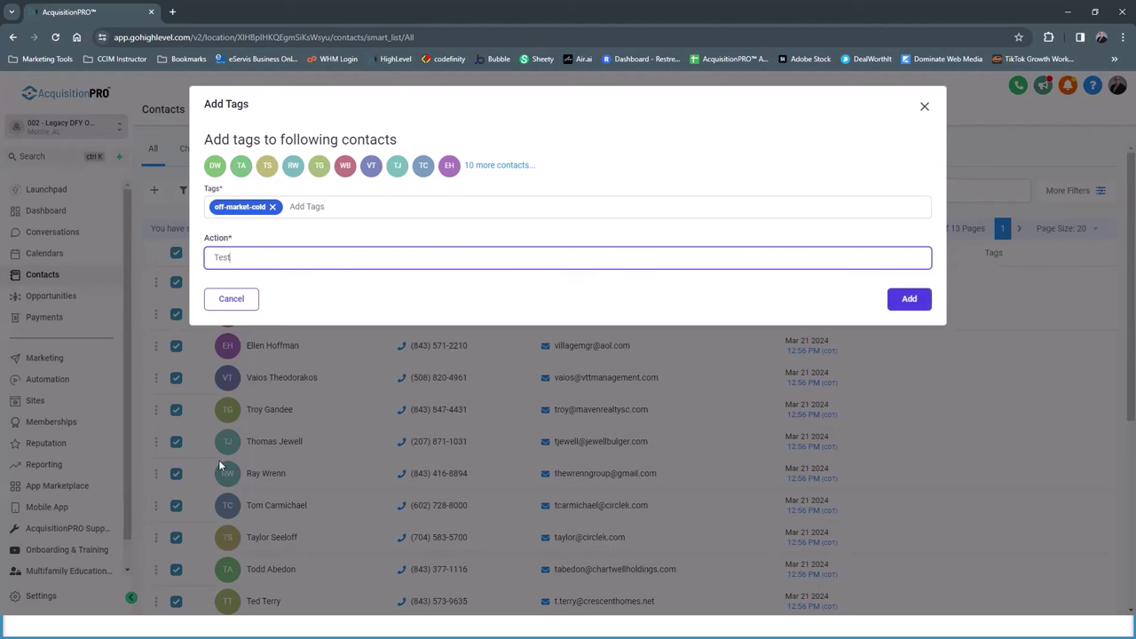
{"action": "left_click", "coordinate": [924, 107]}
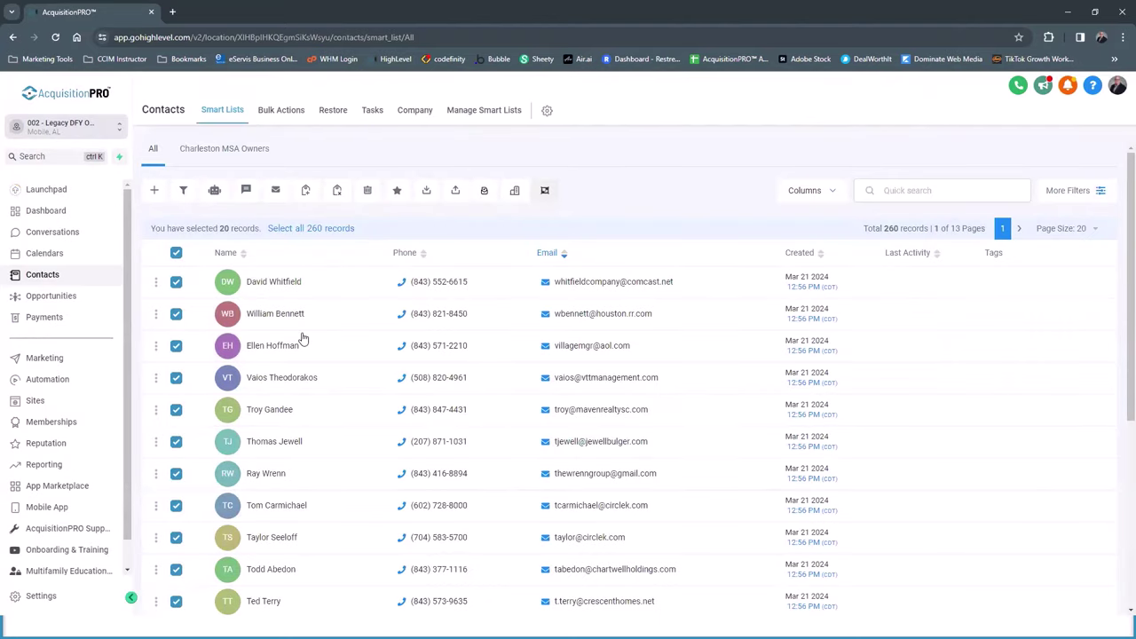
Open the A000 - New Lead Organization workflow in the 001 - Off-Market Owners - Cold folder and examine its trigger and branches.
{"action": "left_click", "coordinate": [52, 388]}
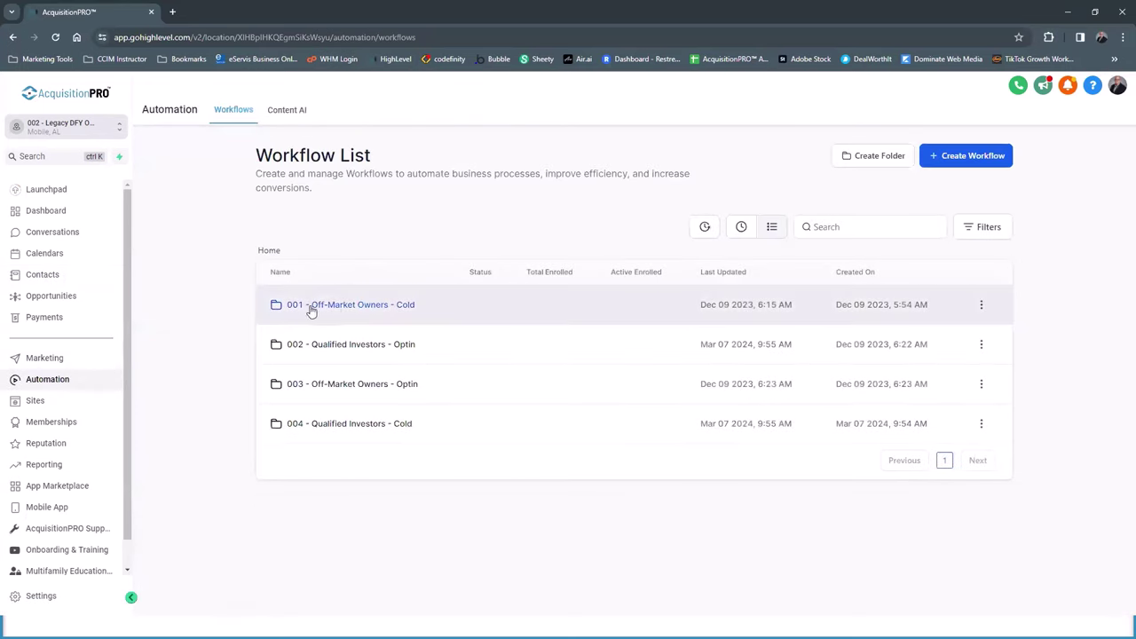
{"action": "left_click", "coordinate": [328, 306]}
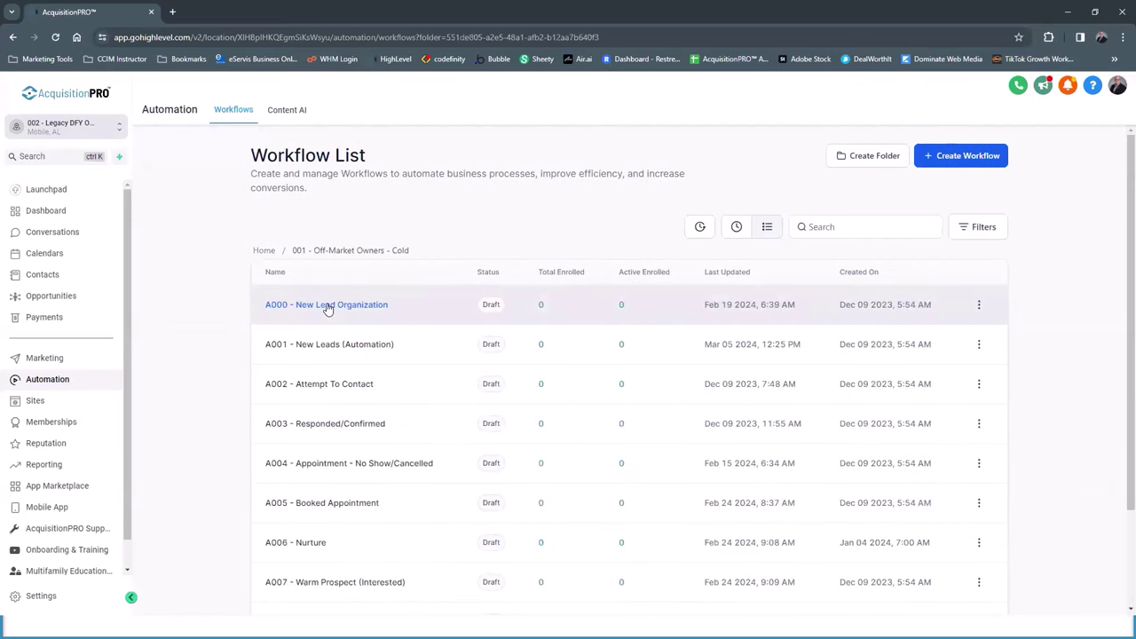
{"action": "left_click", "coordinate": [329, 306]}
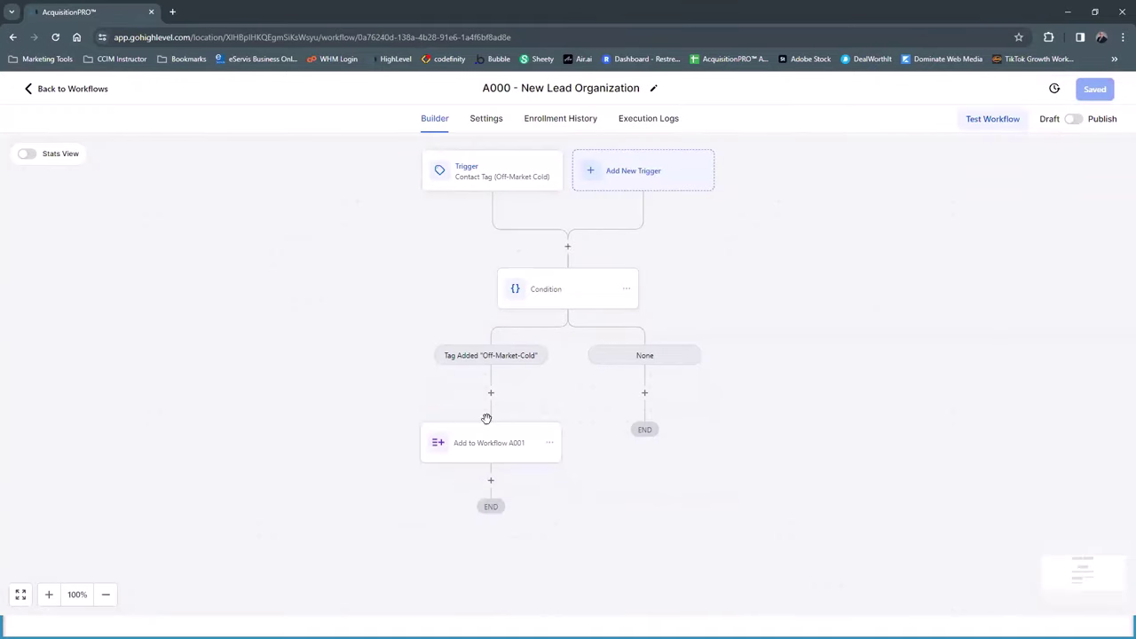
Open the A001 - New Leads (Automation) workflow in the same folder and look over its opening actions and follow-up emails.
{"action": "left_click", "coordinate": [60, 90]}
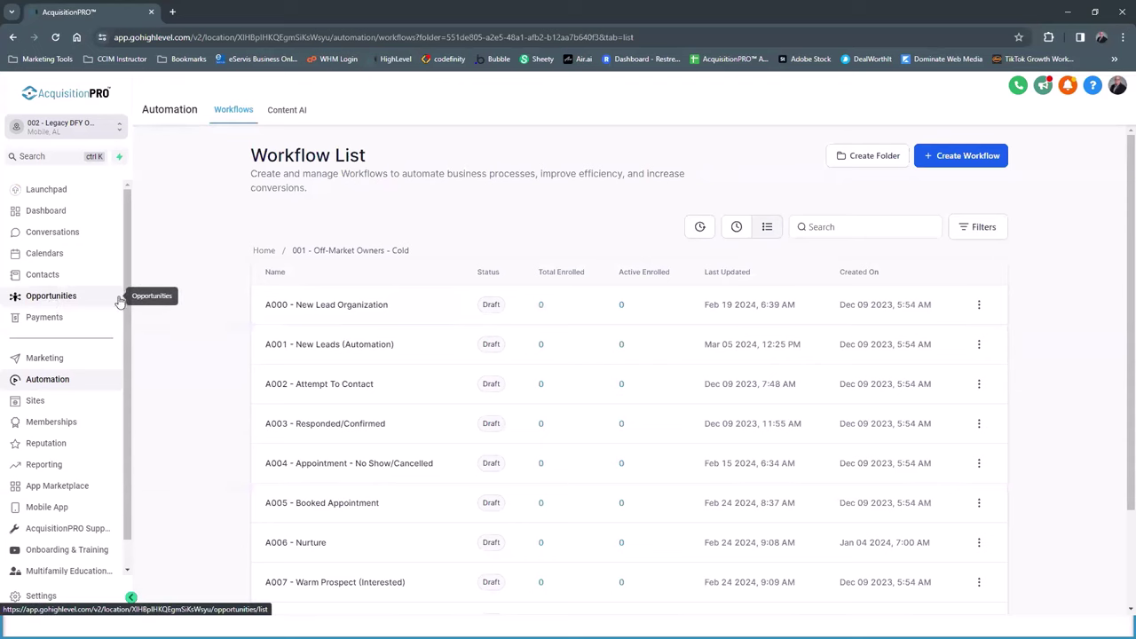
{"action": "left_click", "coordinate": [327, 345]}
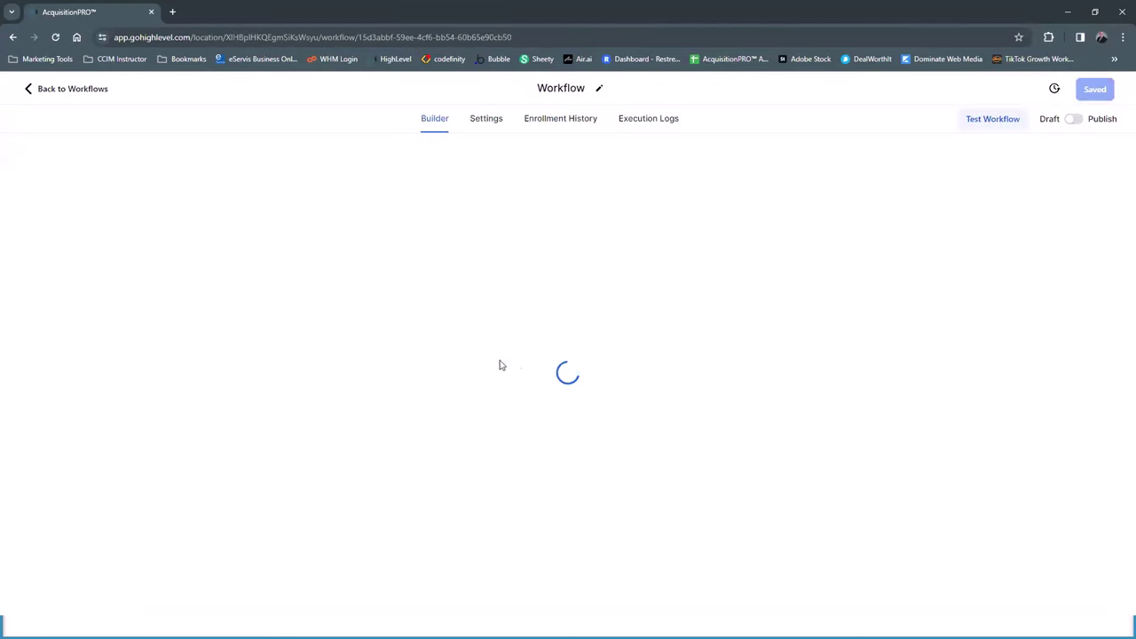
{"action": "scroll", "coordinate": [556, 355], "scroll_direction": "down", "scroll_amount": 3}
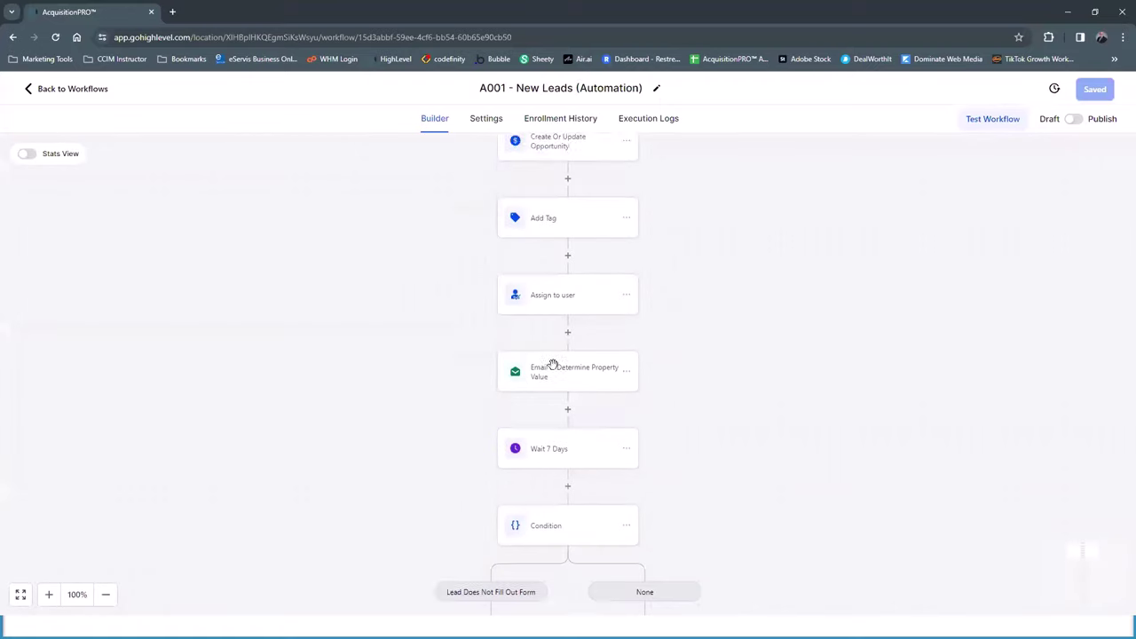
{"action": "scroll", "coordinate": [552, 362], "scroll_direction": "down", "scroll_amount": 9}
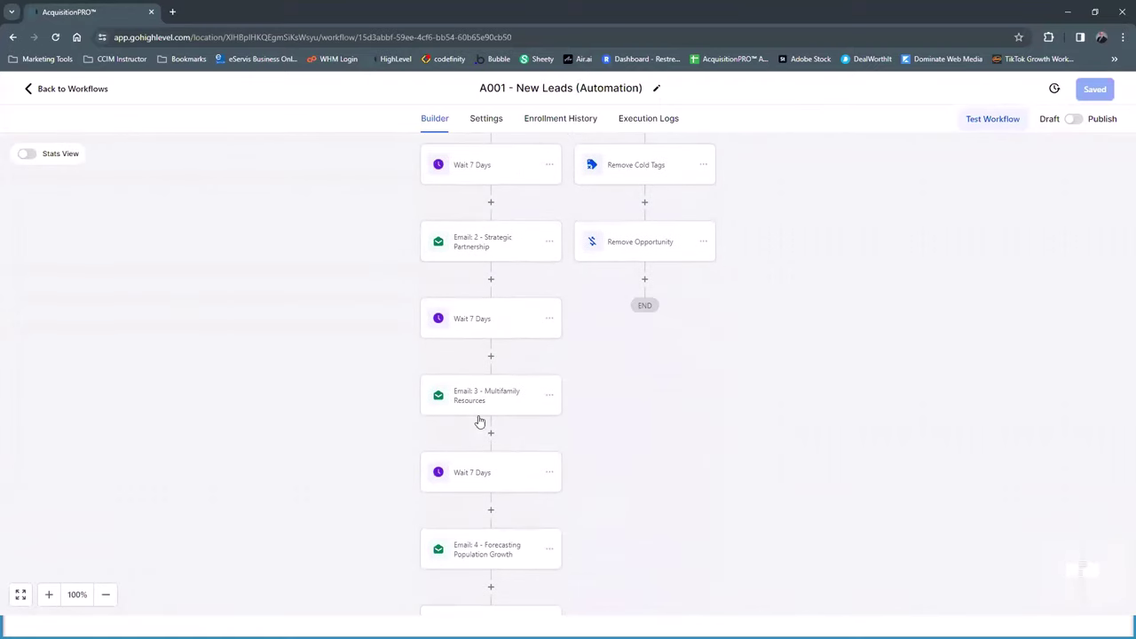
{"action": "scroll", "coordinate": [483, 442], "scroll_direction": "up", "scroll_amount": 10}
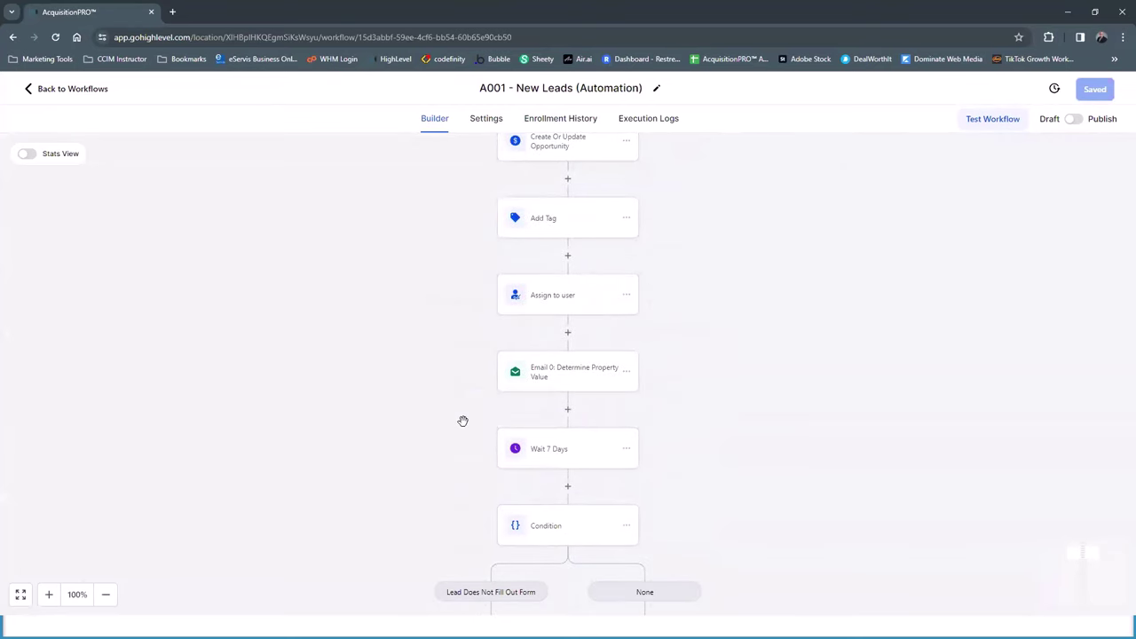
Open the Email 0: Determine Property Value action and read through its subject and message.
{"action": "left_click", "coordinate": [577, 378]}
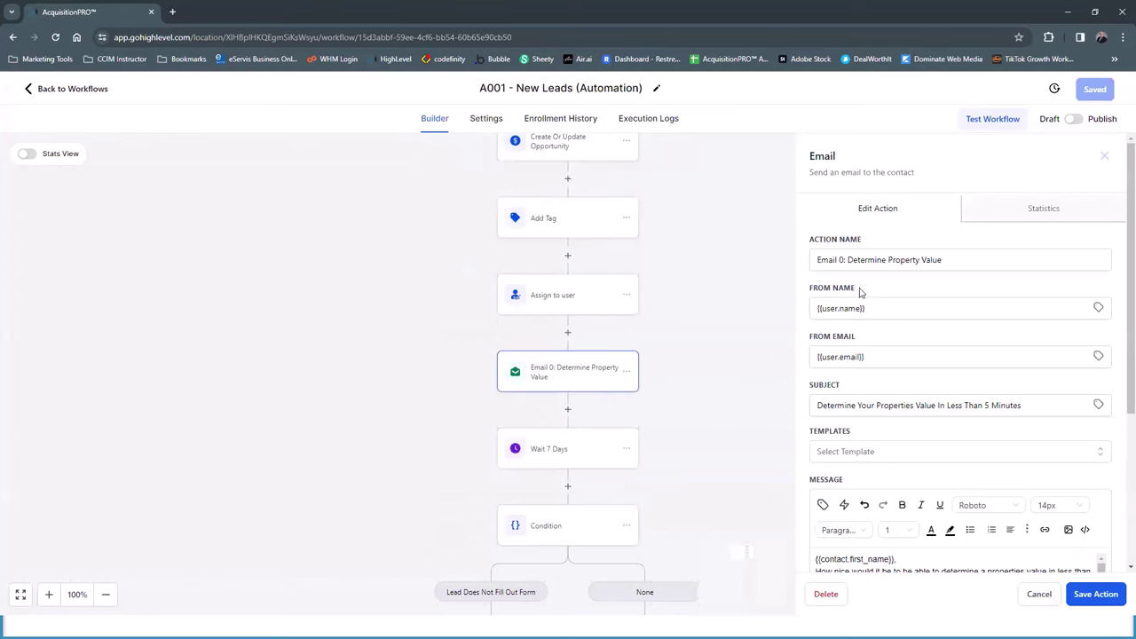
{"action": "scroll", "coordinate": [861, 297], "scroll_direction": "down", "scroll_amount": 5}
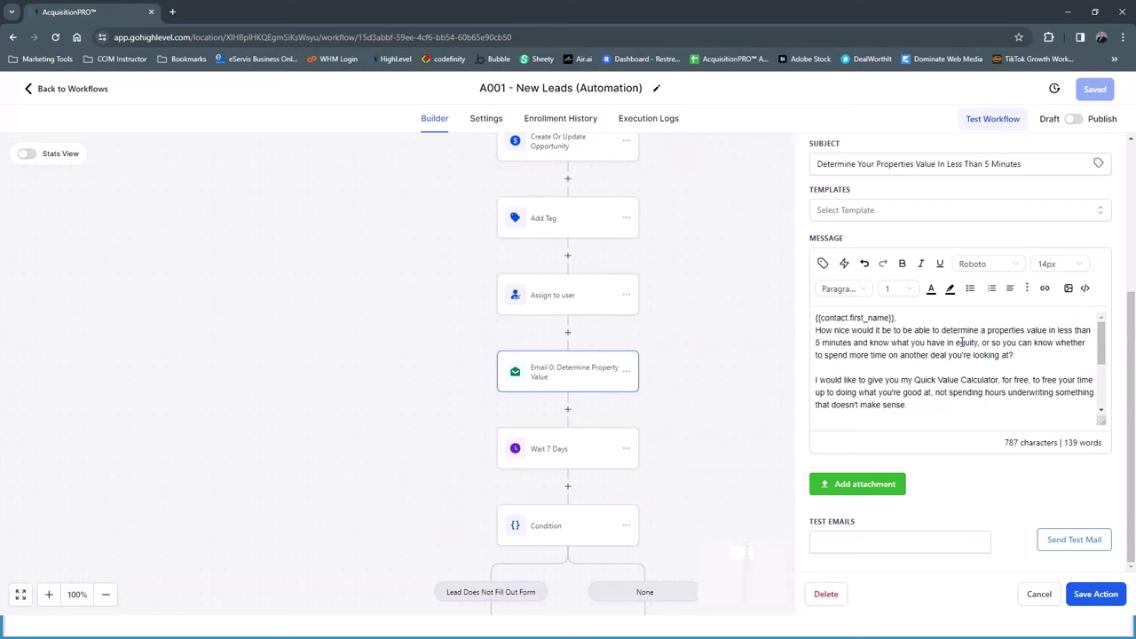
{"action": "scroll", "coordinate": [963, 342], "scroll_direction": "down", "scroll_amount": 3}
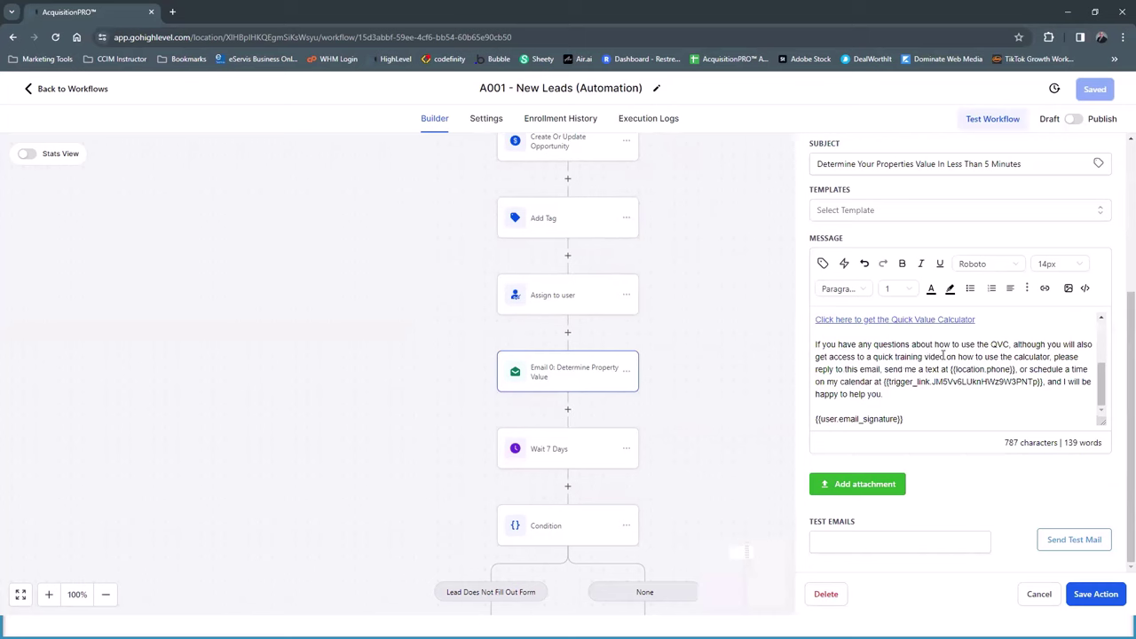
{"action": "scroll", "coordinate": [955, 355], "scroll_direction": "up", "scroll_amount": 3}
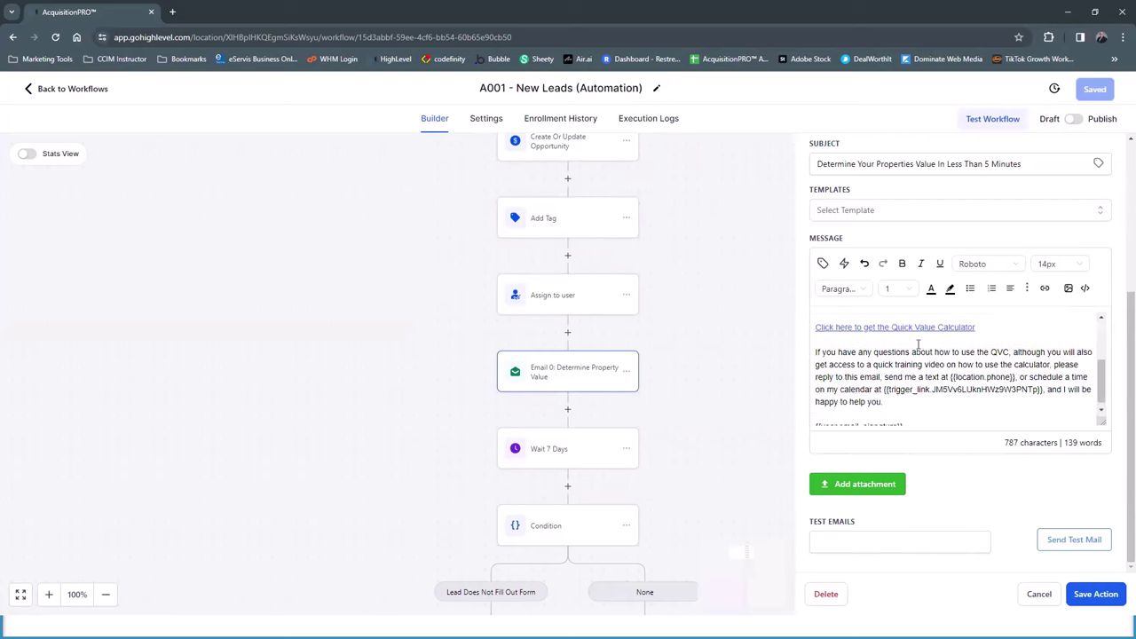
{"action": "scroll", "coordinate": [954, 342], "scroll_direction": "down", "scroll_amount": 3}
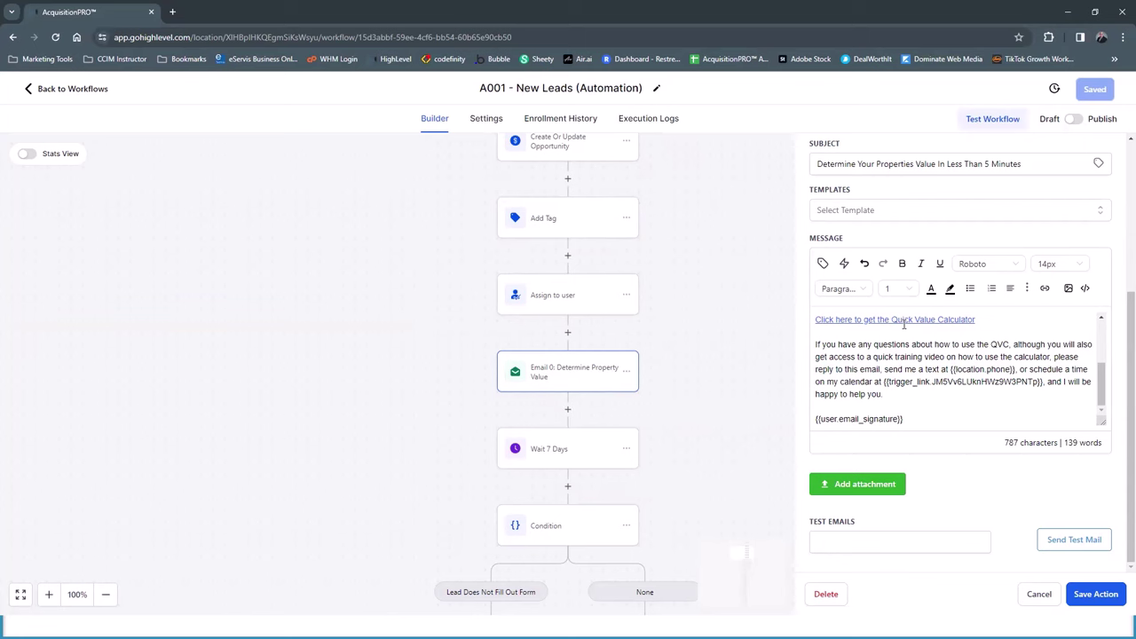
{"action": "scroll", "coordinate": [903, 325], "scroll_direction": "up", "scroll_amount": 1}
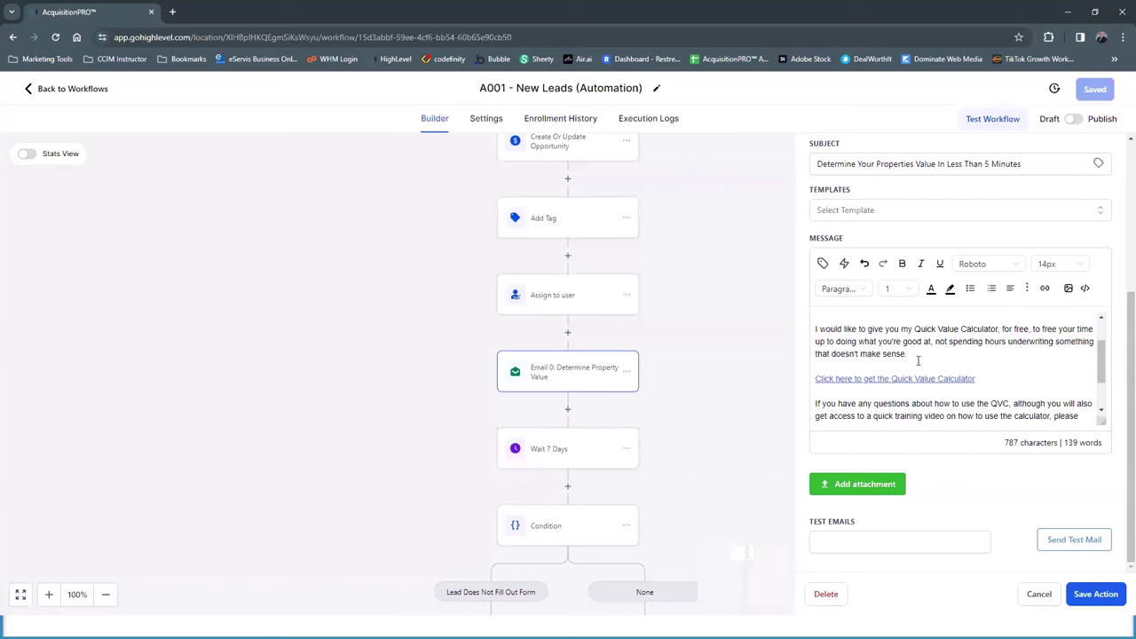
{"action": "scroll", "coordinate": [980, 359], "scroll_direction": "down", "scroll_amount": 1}
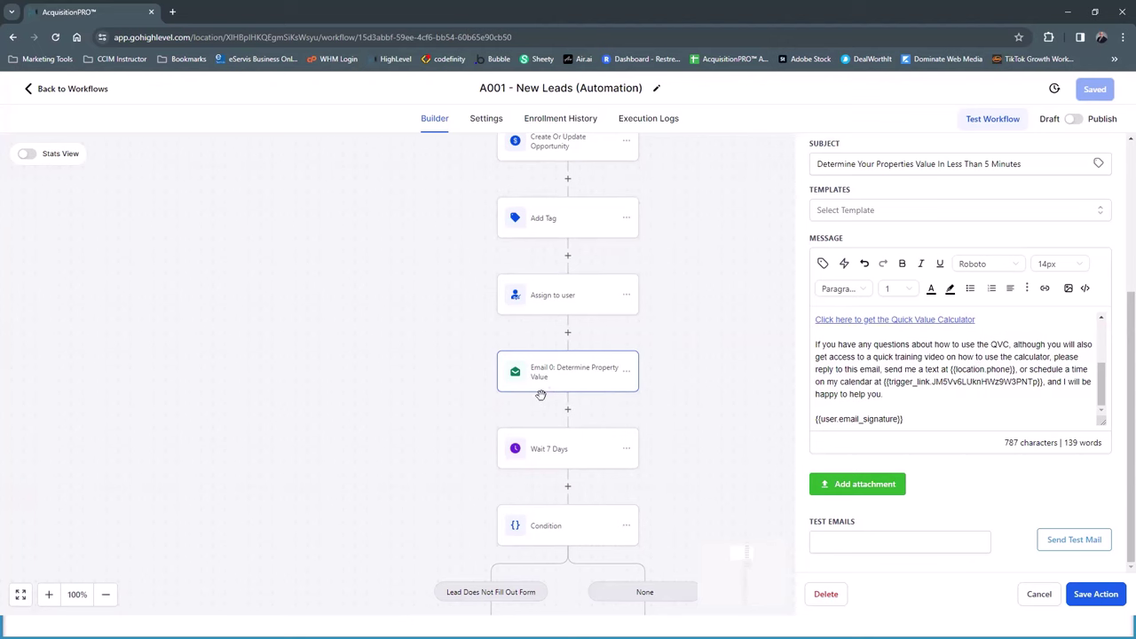
Examine the A001 workflow's follow-up sequence from the form condition through Email 9 to the hand-off into A006 Nurture.
{"action": "scroll", "coordinate": [537, 390], "scroll_direction": "down", "scroll_amount": 1}
{"action": "scroll", "coordinate": [513, 391], "scroll_direction": "down", "scroll_amount": 2}
{"action": "scroll", "coordinate": [511, 395], "scroll_direction": "down", "scroll_amount": 1}
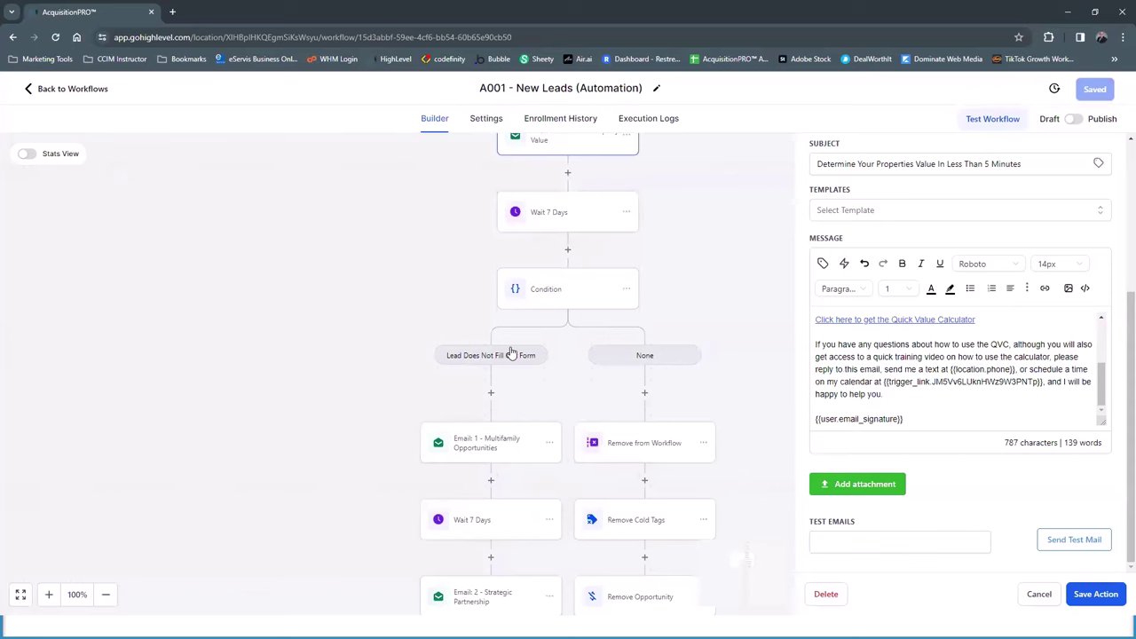
{"action": "scroll", "coordinate": [495, 320], "scroll_direction": "down", "scroll_amount": 8}
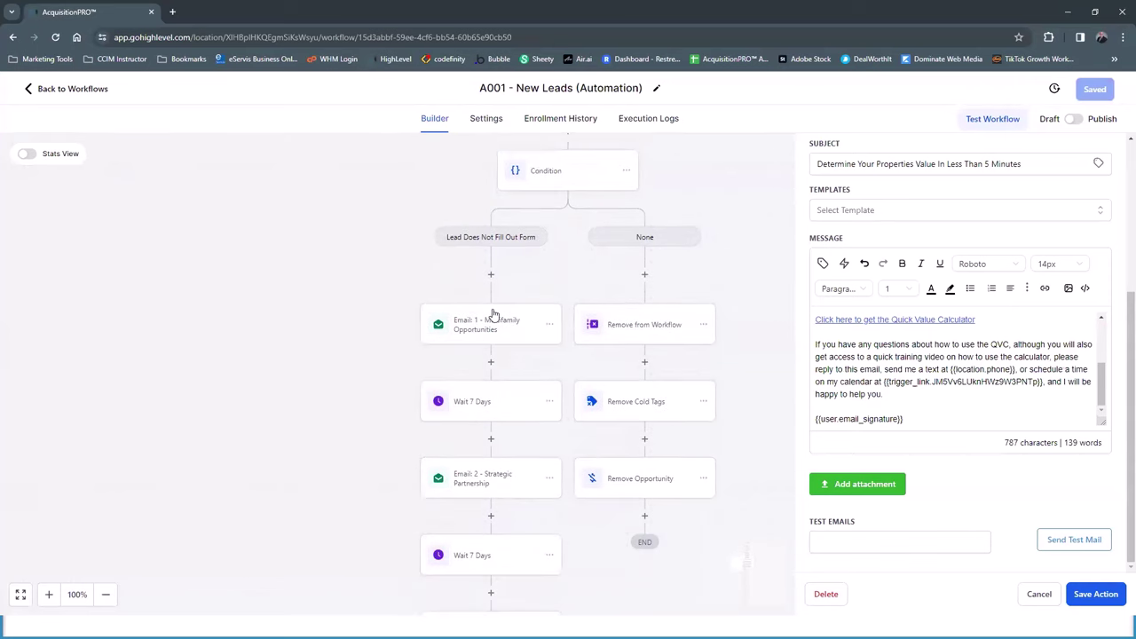
{"action": "scroll", "coordinate": [494, 320], "scroll_direction": "down", "scroll_amount": 10}
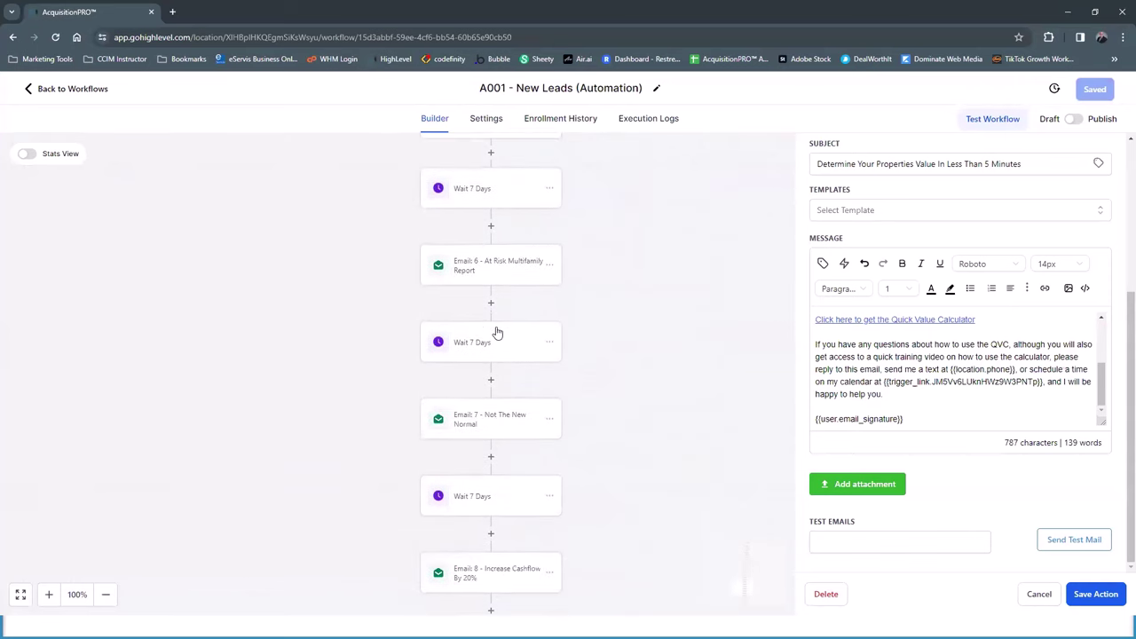
{"action": "scroll", "coordinate": [486, 448], "scroll_direction": "down", "scroll_amount": 4}
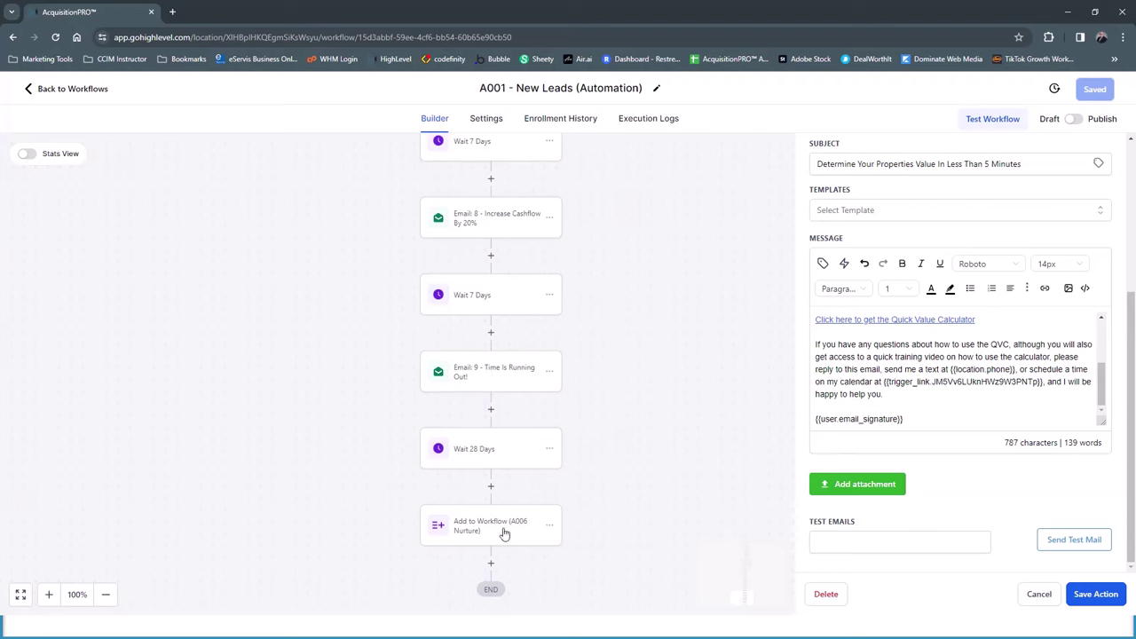
{"action": "scroll", "coordinate": [599, 456], "scroll_direction": "up", "scroll_amount": 10}
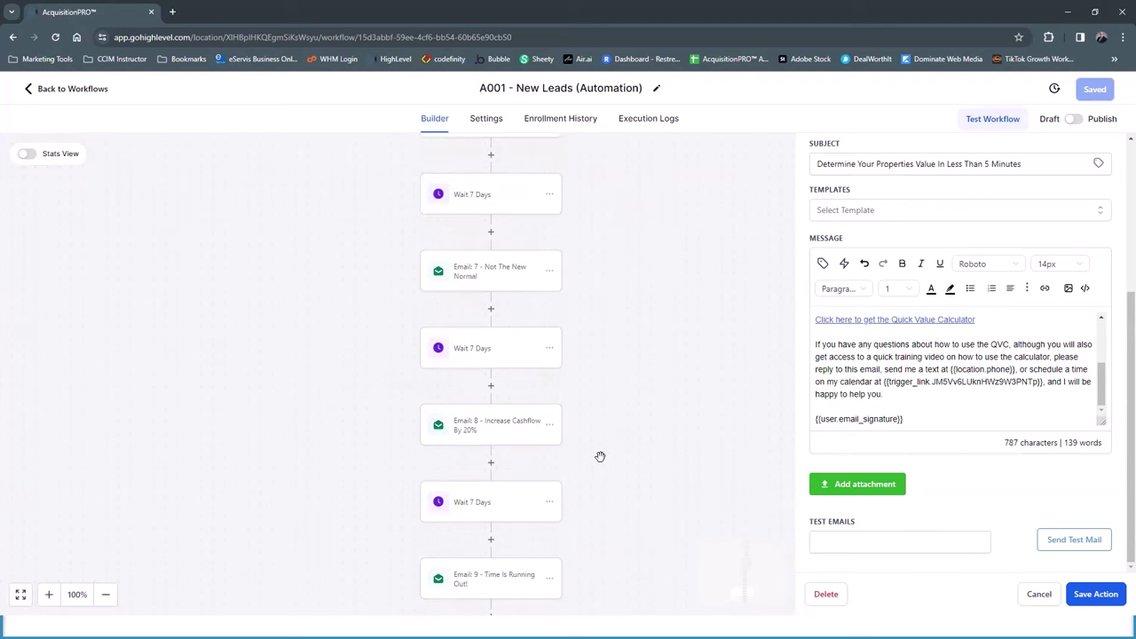
{"action": "scroll", "coordinate": [600, 456], "scroll_direction": "up", "scroll_amount": 3}
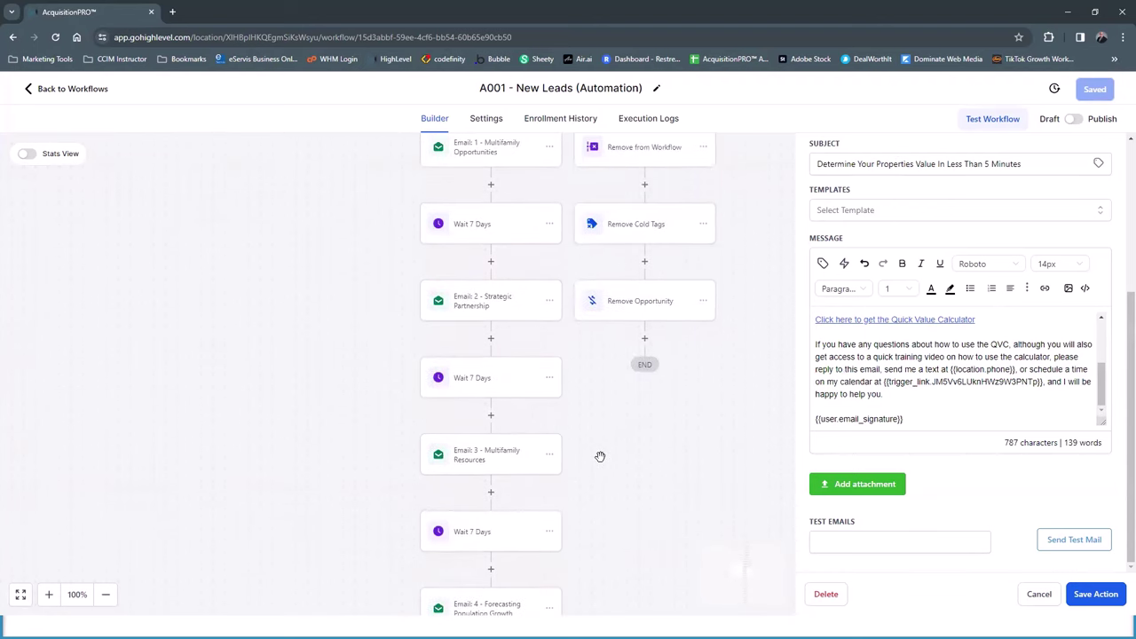
{"action": "scroll", "coordinate": [600, 456], "scroll_direction": "up", "scroll_amount": 2}
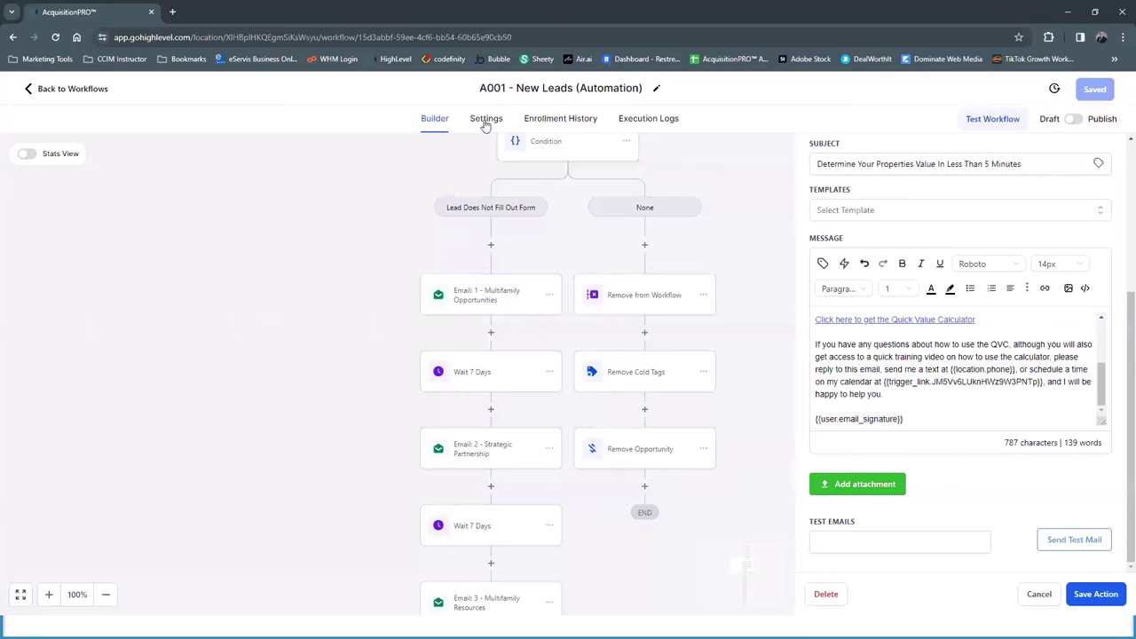
Return to the top-level workflow folders and view the workflows in the 003 - Off-Market Owners - Optin folder.
{"action": "left_click", "coordinate": [59, 89]}
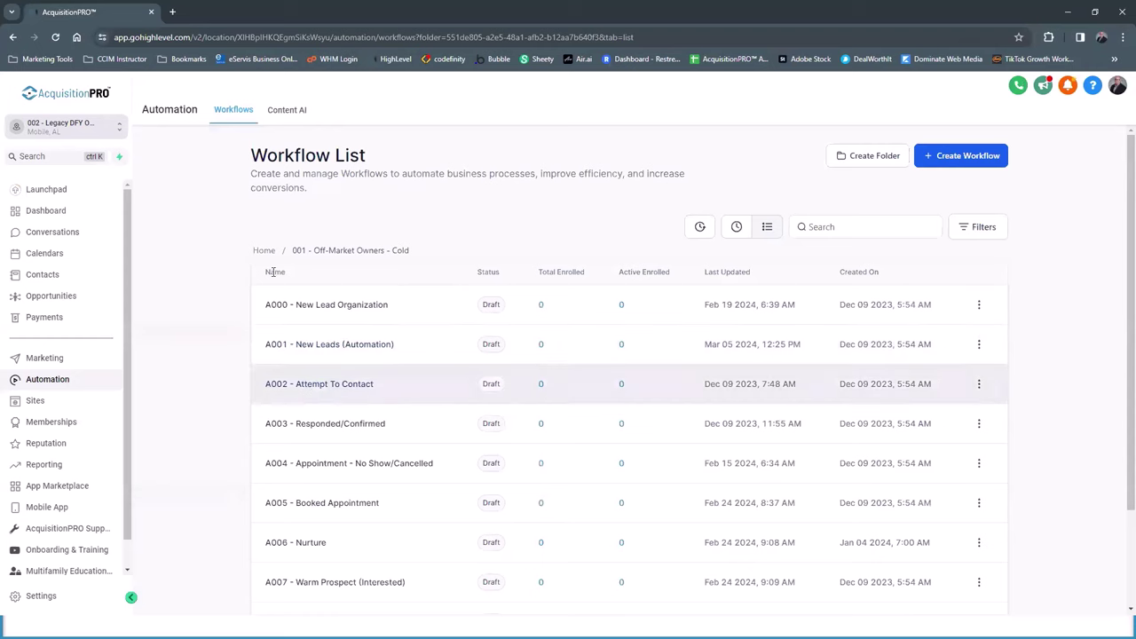
{"action": "left_click", "coordinate": [263, 251]}
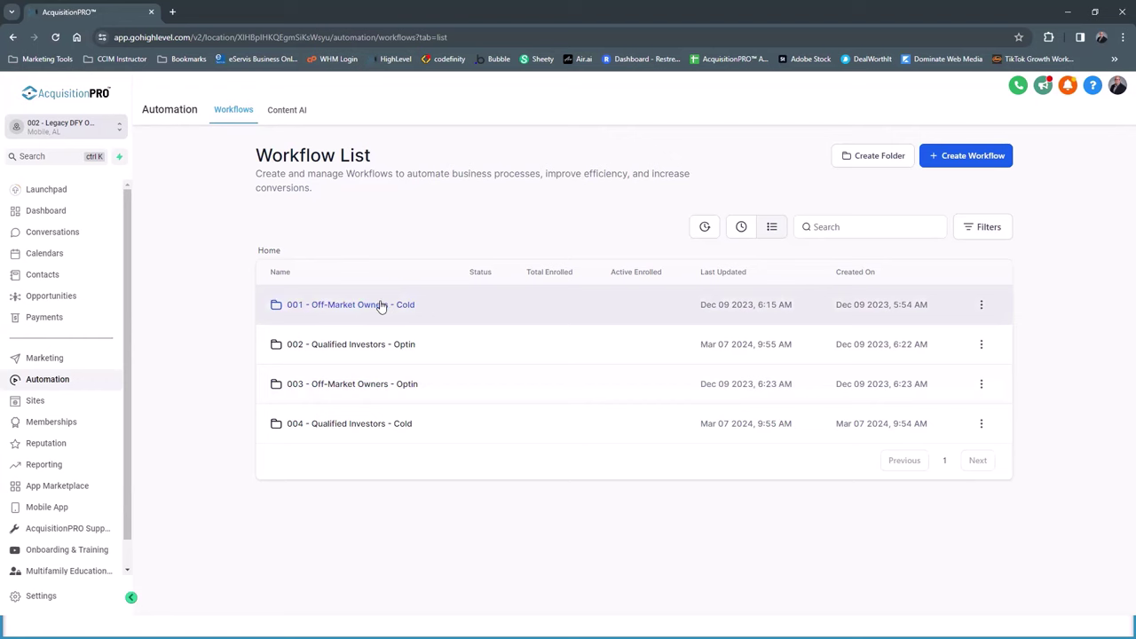
{"action": "left_click", "coordinate": [365, 385]}
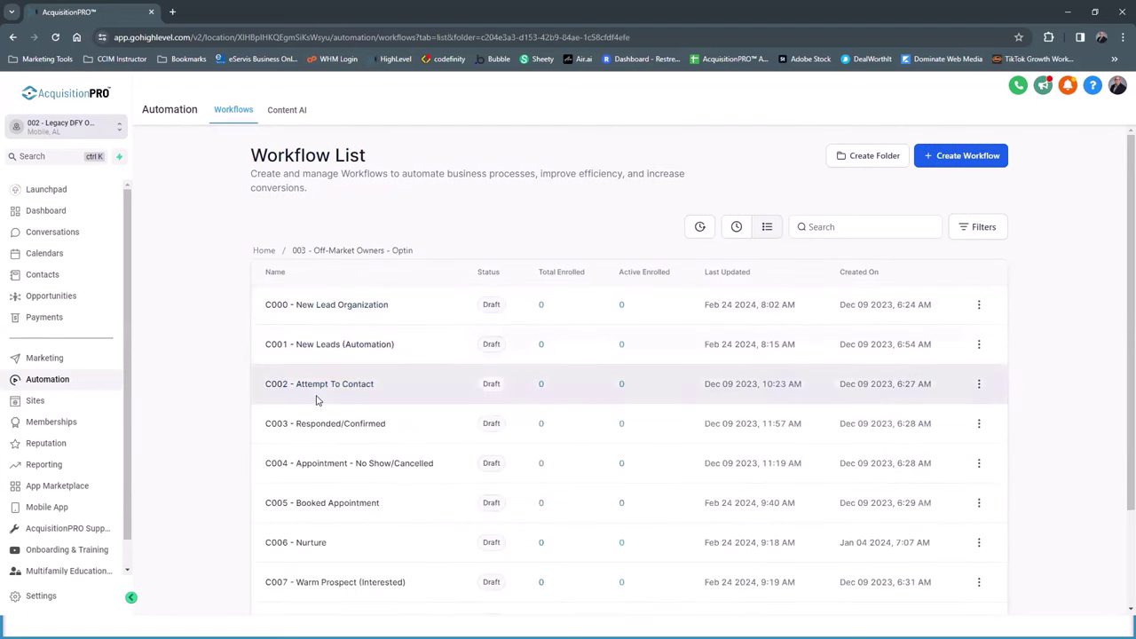
{"action": "scroll", "coordinate": [317, 400], "scroll_direction": "down", "scroll_amount": 2}
{"action": "scroll", "coordinate": [315, 337], "scroll_direction": "up", "scroll_amount": 2}
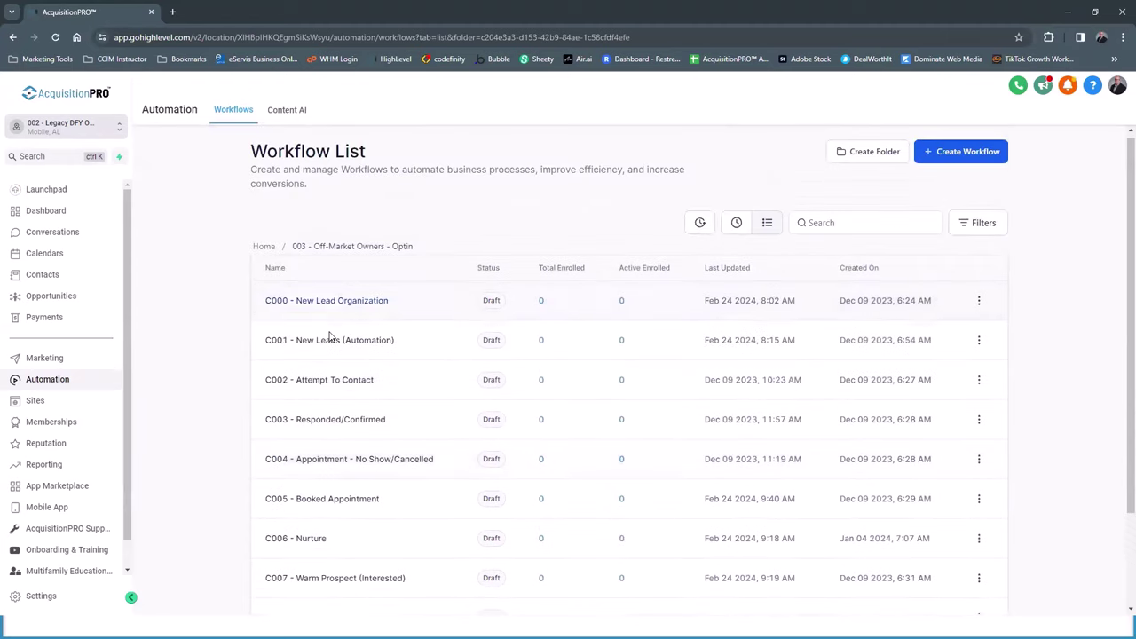
Open the C001 - New Leads (Automation) workflow and read the message of its SMS 1 - Your Download action.
{"action": "left_click", "coordinate": [328, 341]}
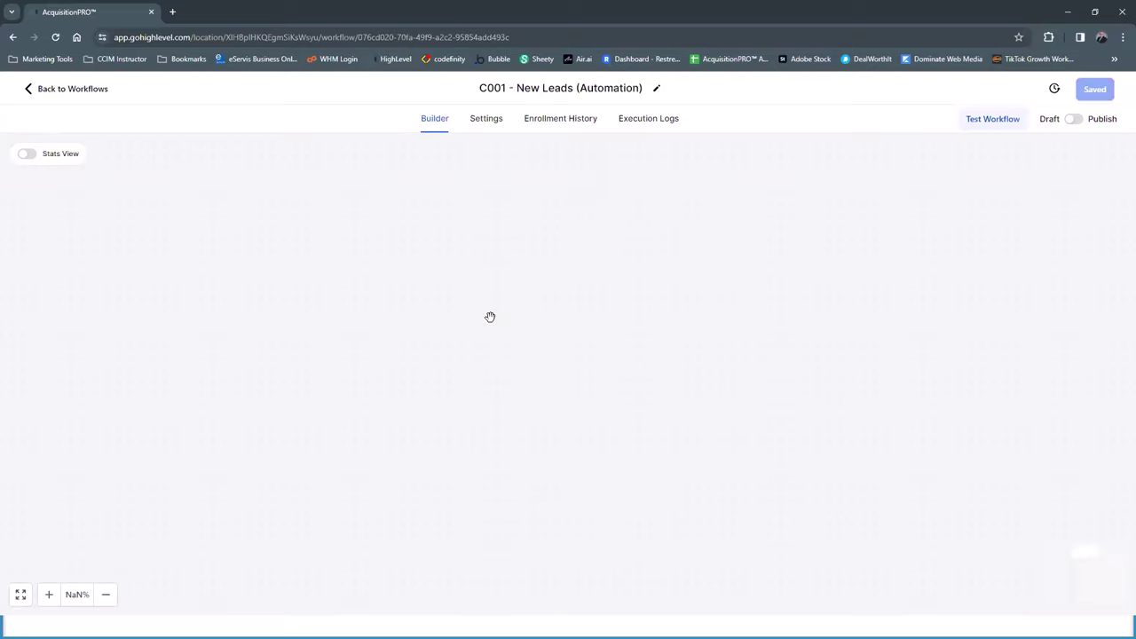
{"action": "scroll", "coordinate": [490, 317], "scroll_direction": "down", "scroll_amount": 3}
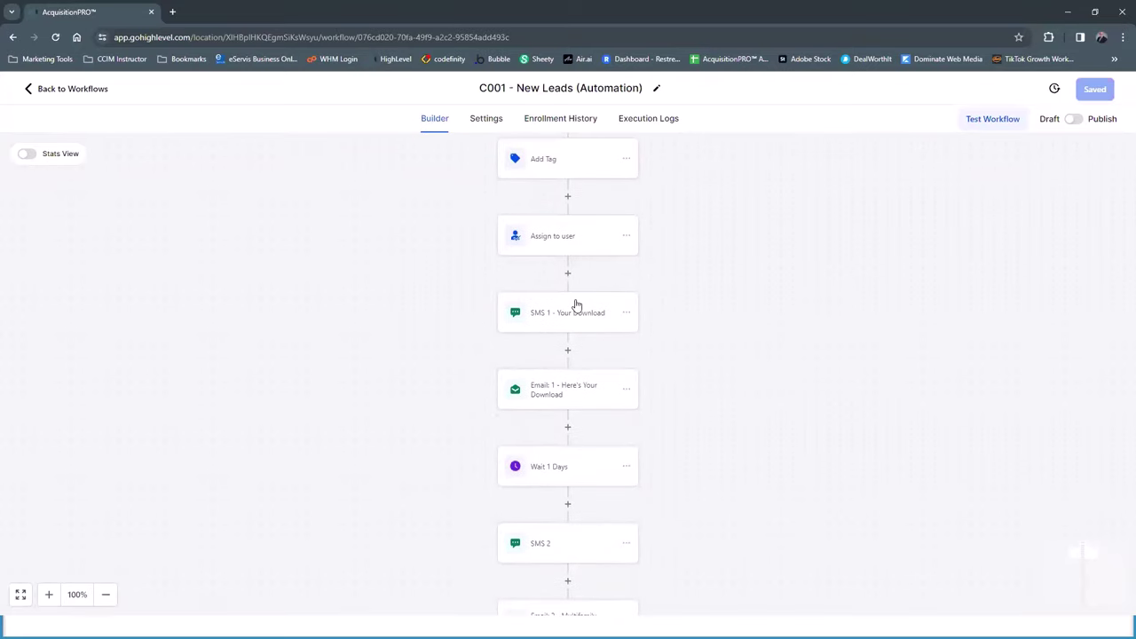
{"action": "left_click", "coordinate": [561, 316]}
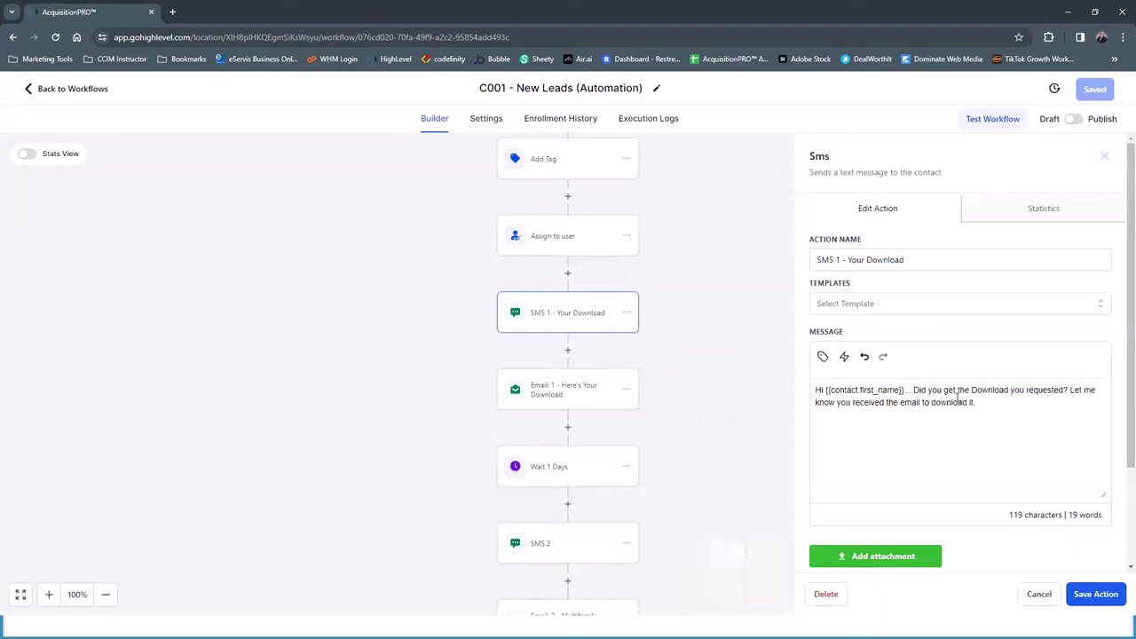
{"action": "scroll", "coordinate": [631, 363], "scroll_direction": "down", "scroll_amount": 1}
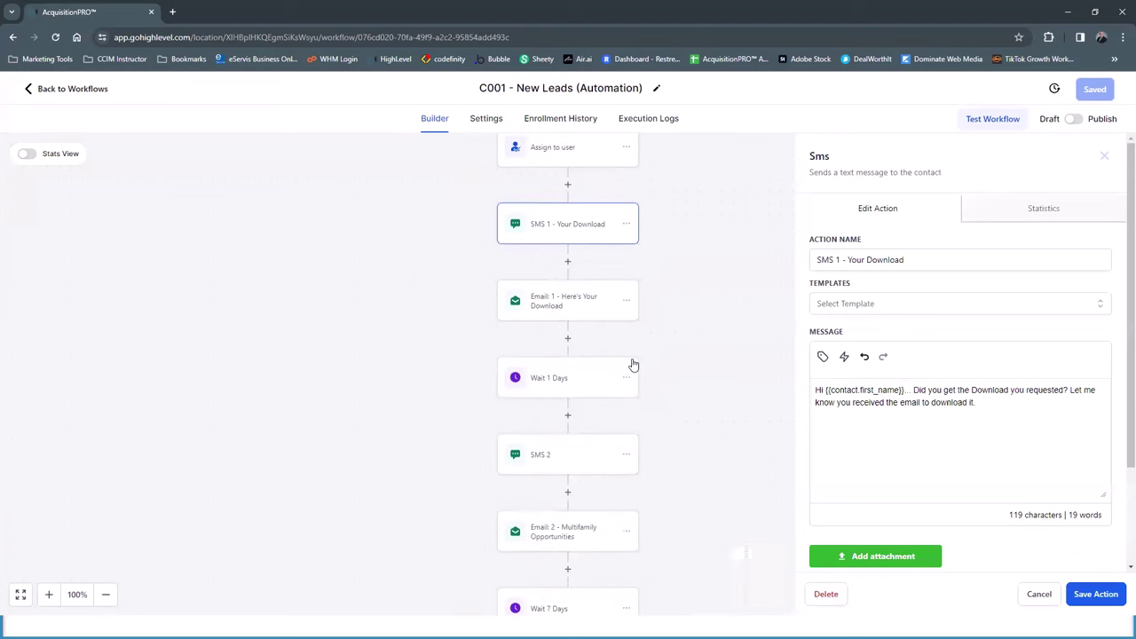
Read the SMS 2 message in the C001 workflow, look over the actions that follow, and open SMS - 3.
{"action": "left_click", "coordinate": [540, 457]}
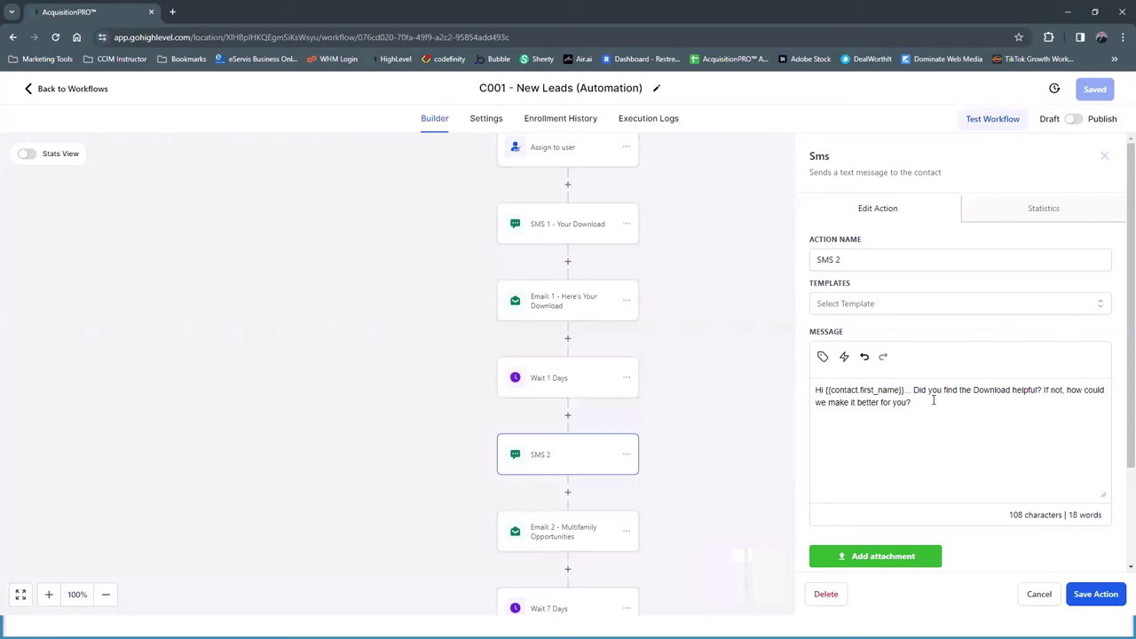
{"action": "scroll", "coordinate": [932, 400], "scroll_direction": "down", "scroll_amount": 3}
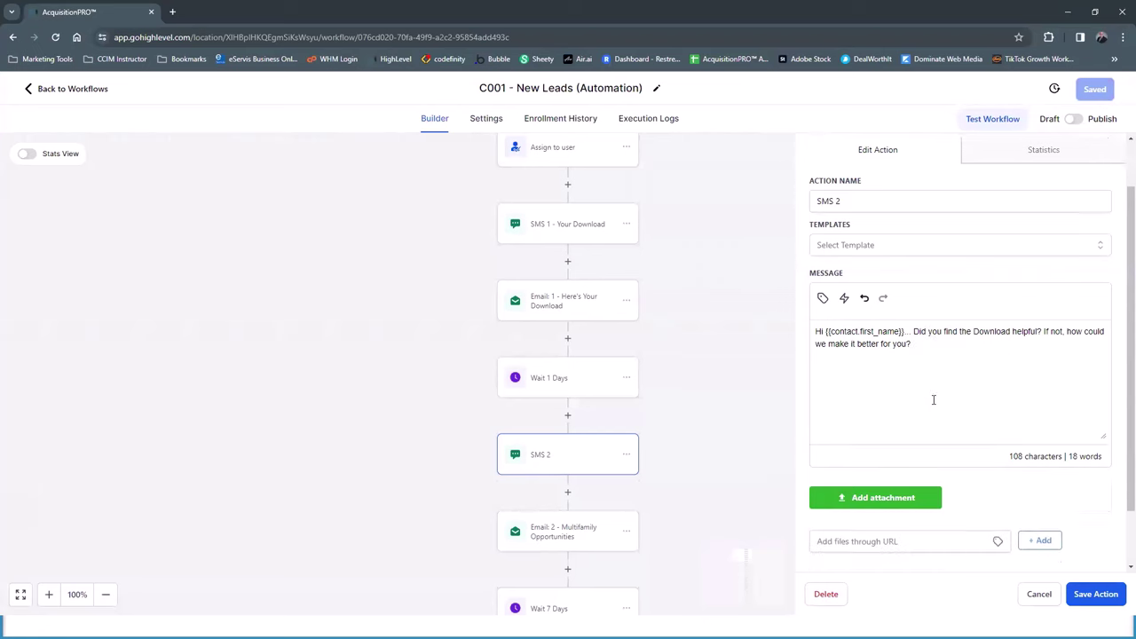
{"action": "scroll", "coordinate": [613, 400], "scroll_direction": "down", "scroll_amount": 2}
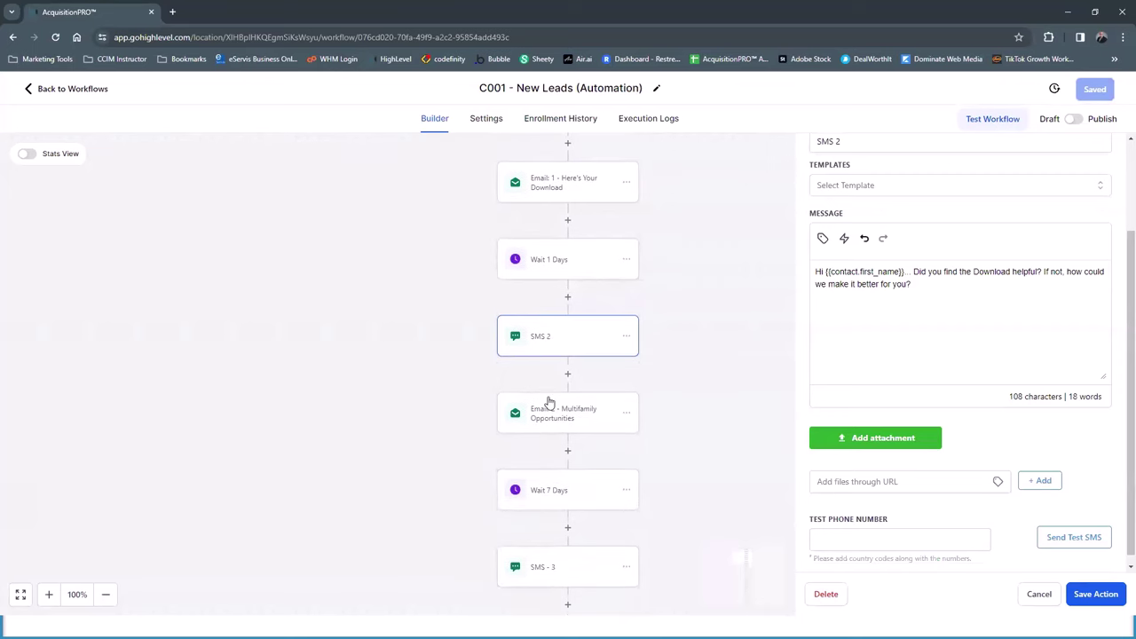
{"action": "scroll", "coordinate": [549, 404], "scroll_direction": "down", "scroll_amount": 1}
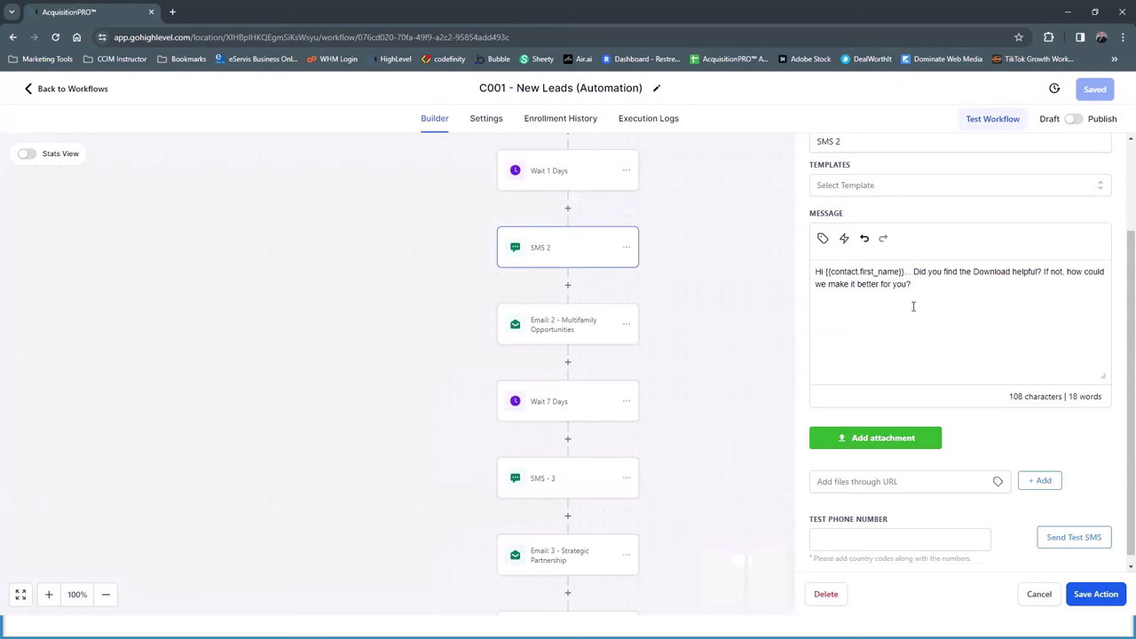
{"action": "left_click", "coordinate": [554, 482]}
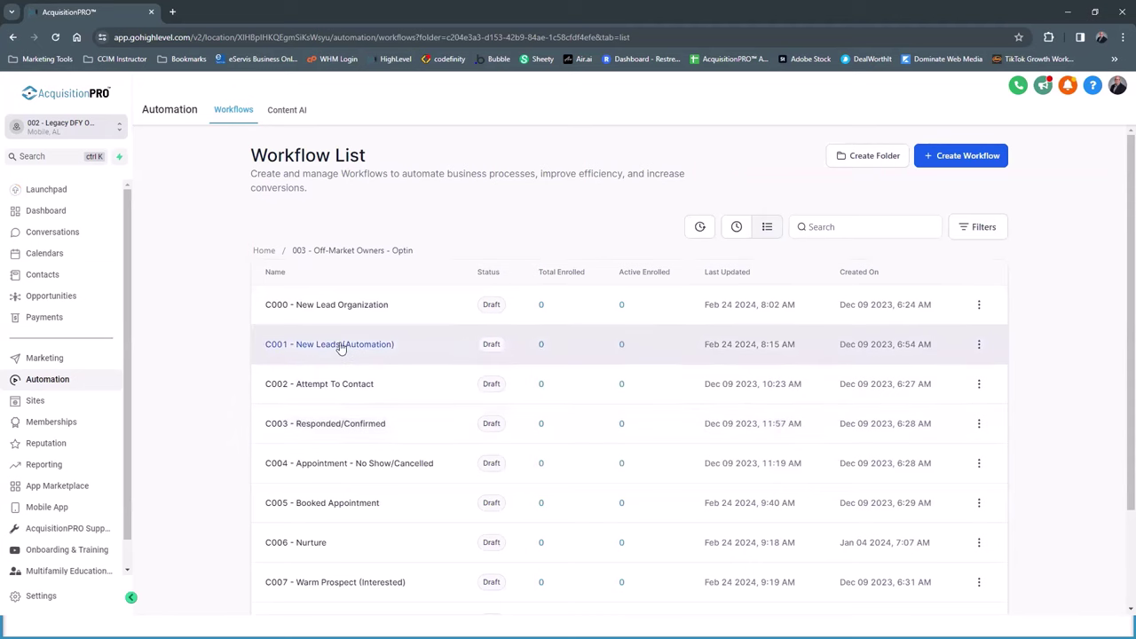
Open the C005 - Booked Appointment workflow and examine its workflow removals, appointment confirmations and one-day reminders.
{"action": "left_click", "coordinate": [325, 504]}
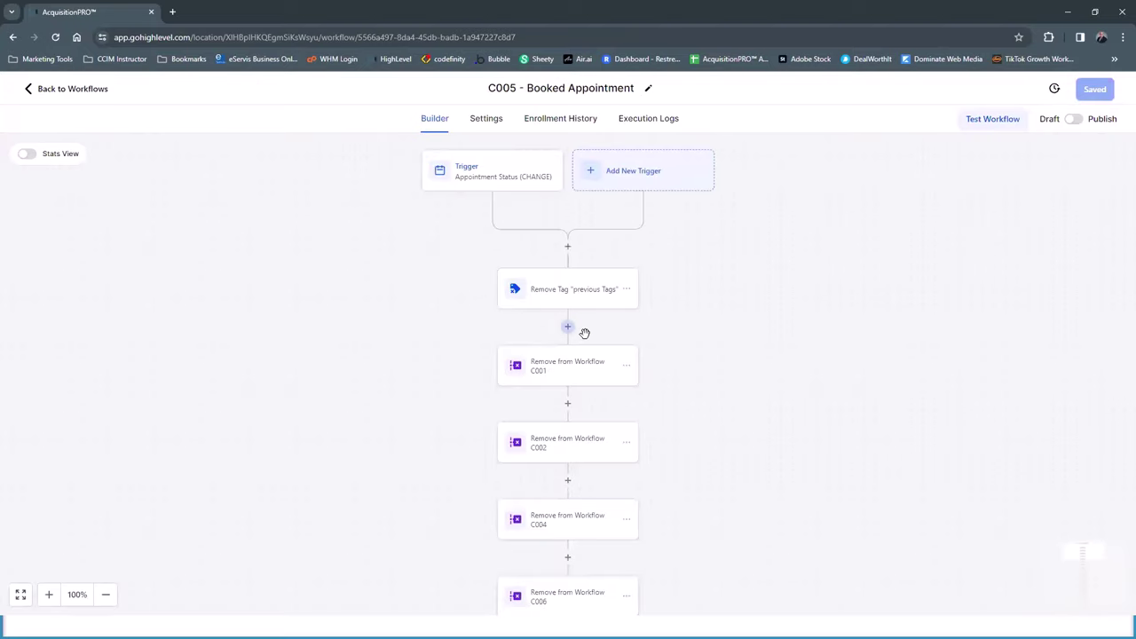
{"action": "scroll", "coordinate": [584, 333], "scroll_direction": "down", "scroll_amount": 5}
{"action": "scroll", "coordinate": [583, 332], "scroll_direction": "down", "scroll_amount": 2}
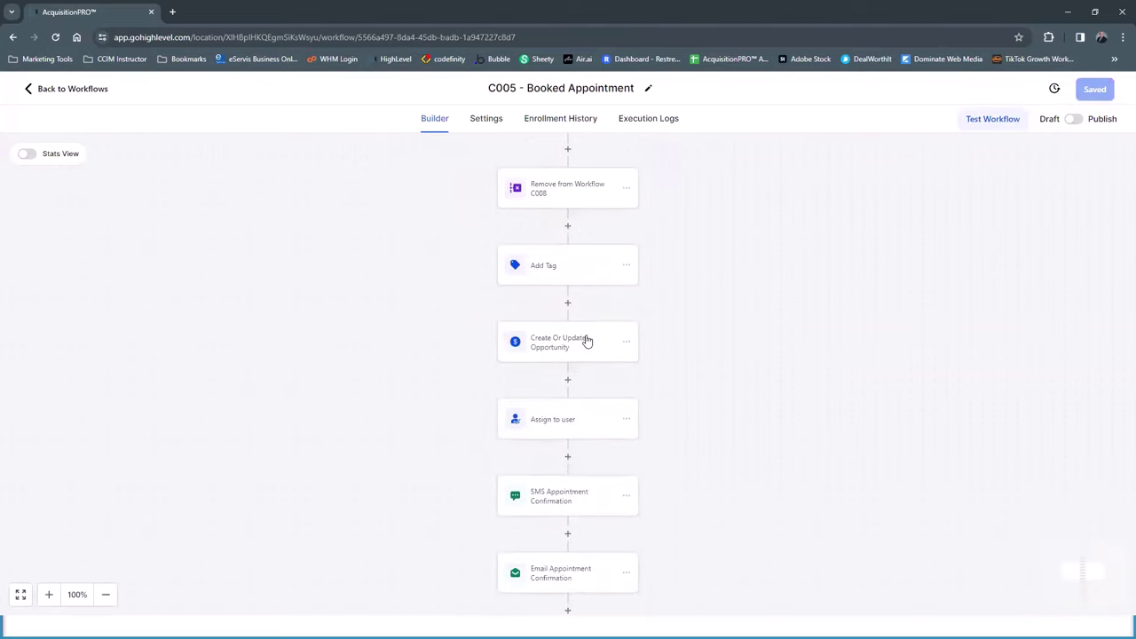
{"action": "scroll", "coordinate": [573, 393], "scroll_direction": "down", "scroll_amount": 3}
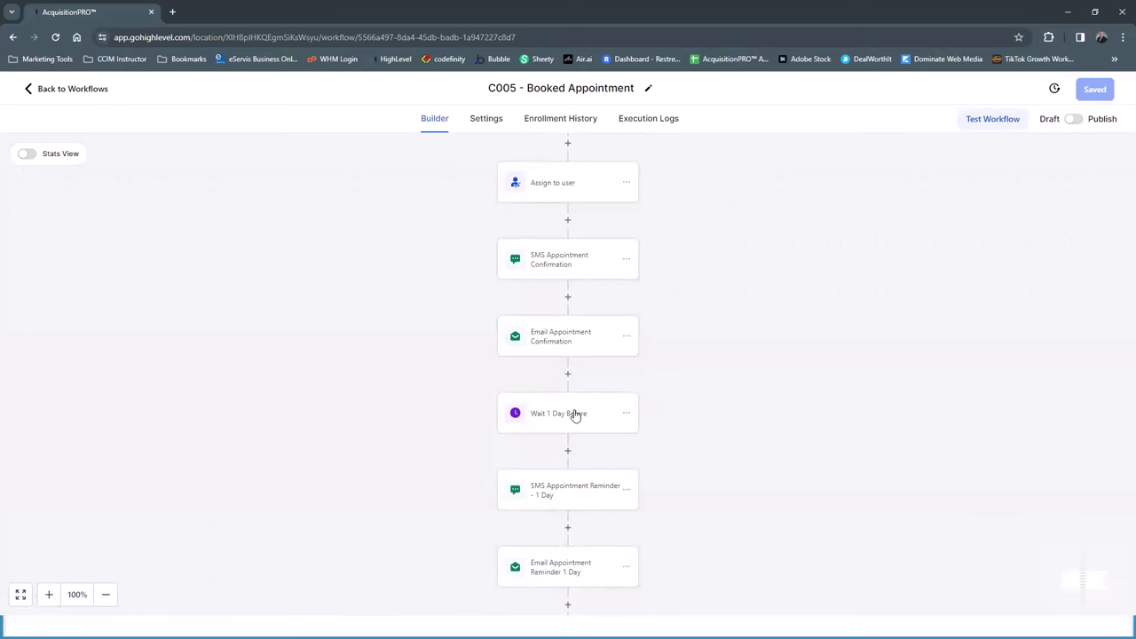
Review the remaining C005 reminders, then inspect the settings of the Wait 10 Minutes After and Internal Notification actions.
{"action": "scroll", "coordinate": [575, 414], "scroll_direction": "down", "scroll_amount": 5}
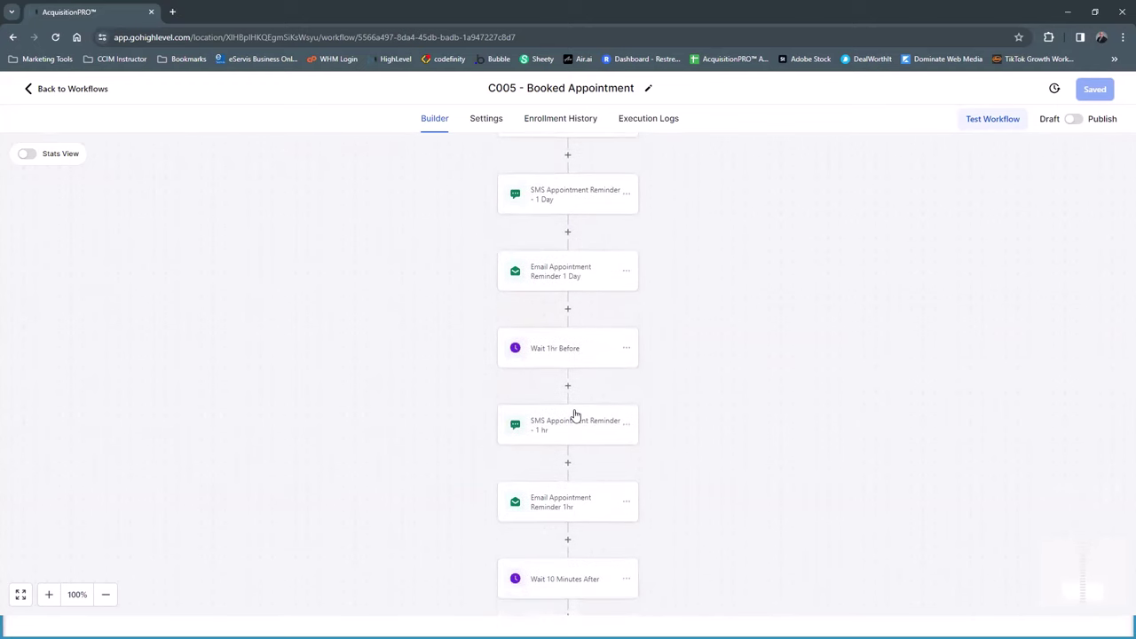
{"action": "scroll", "coordinate": [575, 415], "scroll_direction": "down", "scroll_amount": 1}
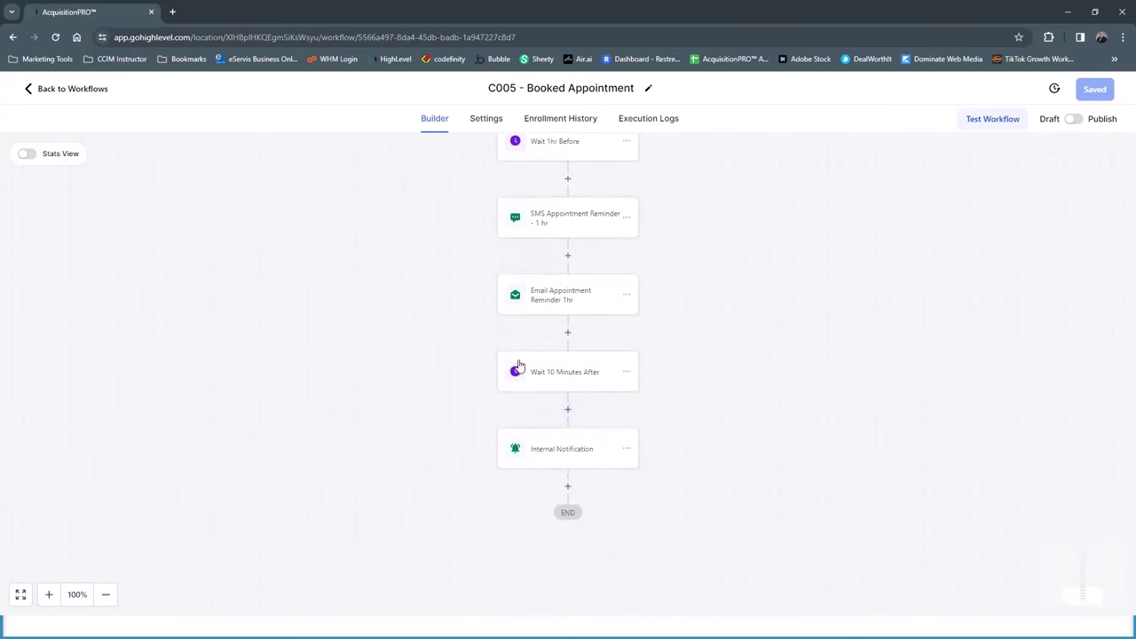
{"action": "left_click", "coordinate": [564, 378]}
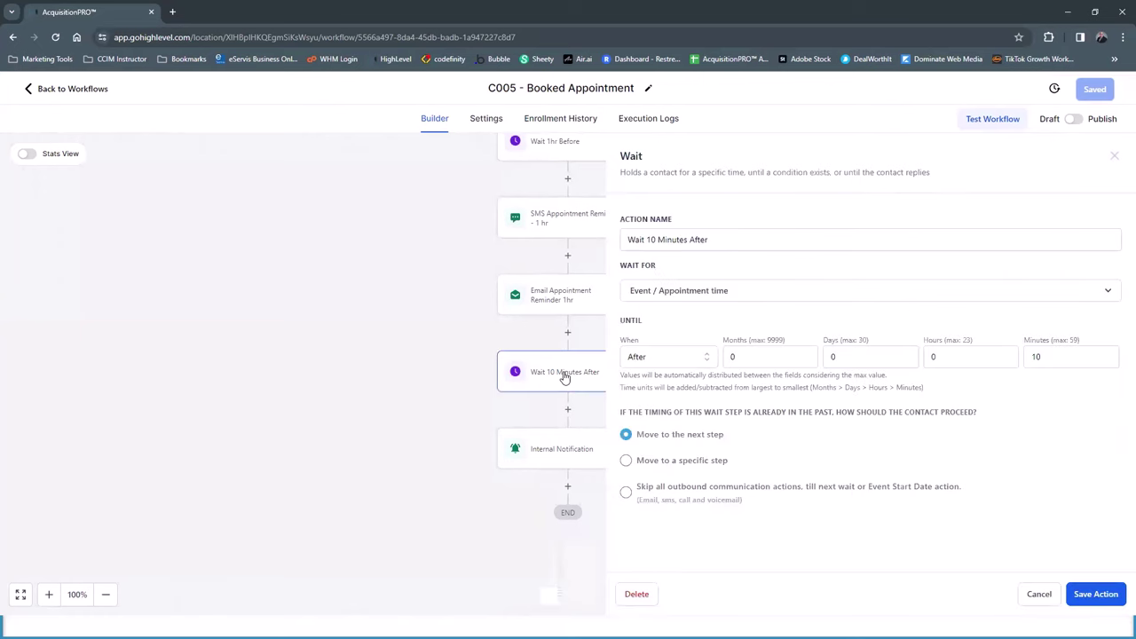
{"action": "left_click", "coordinate": [552, 452]}
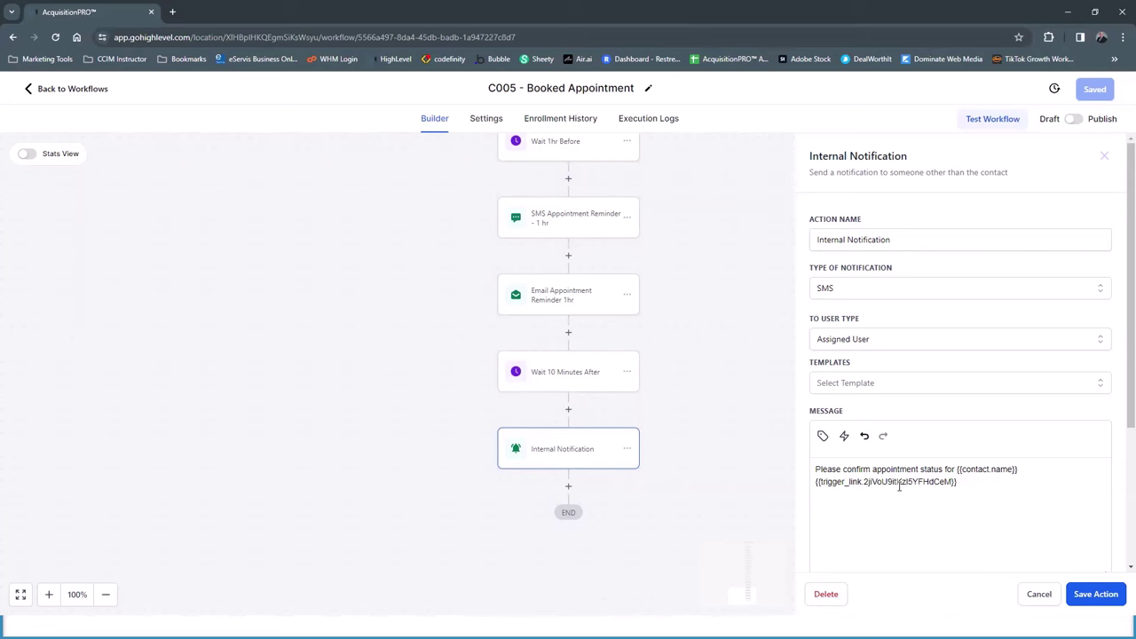
Return to the opt-in workflow list, open C002 - Attempt To Contact, and examine its sequence of manual calls and waits.
{"action": "left_click", "coordinate": [86, 90]}
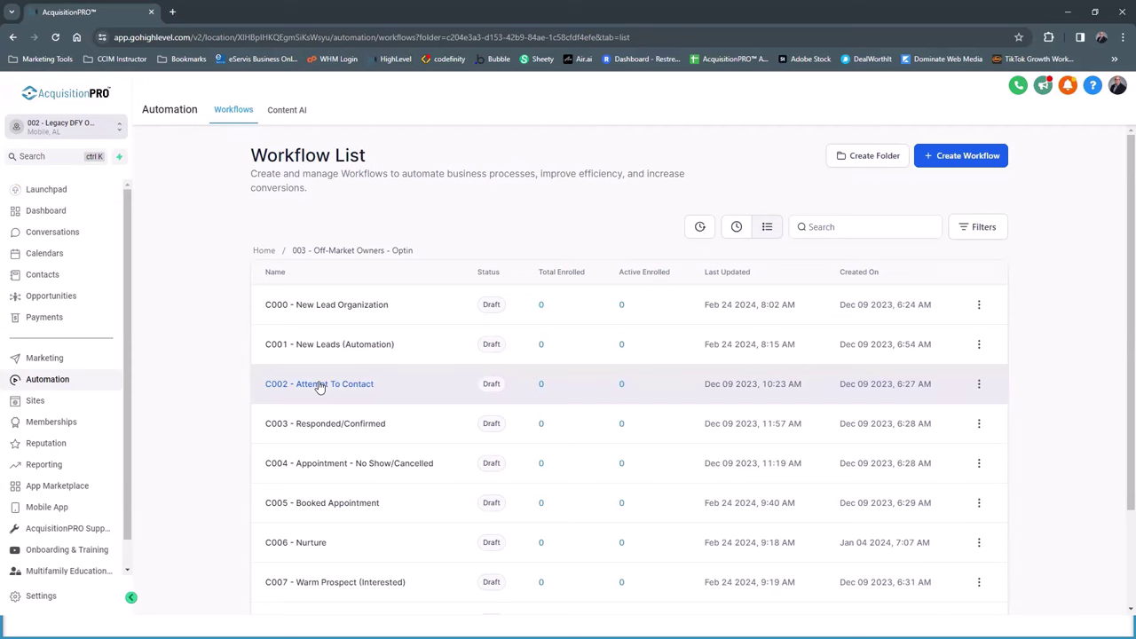
{"action": "left_click", "coordinate": [320, 386]}
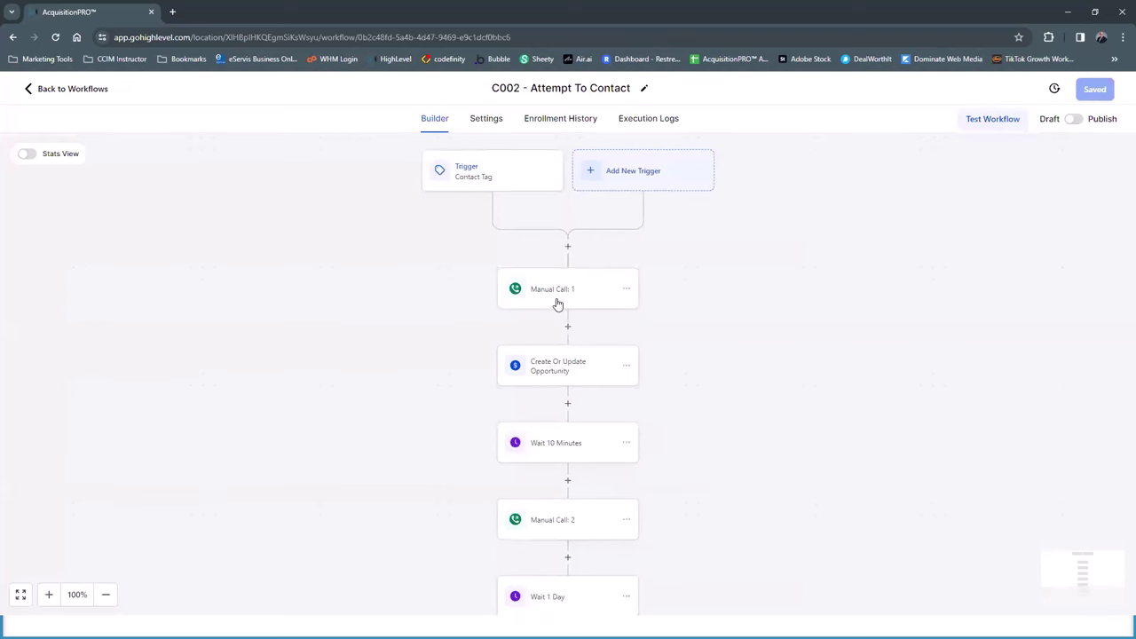
{"action": "scroll", "coordinate": [566, 320], "scroll_direction": "down", "scroll_amount": 4}
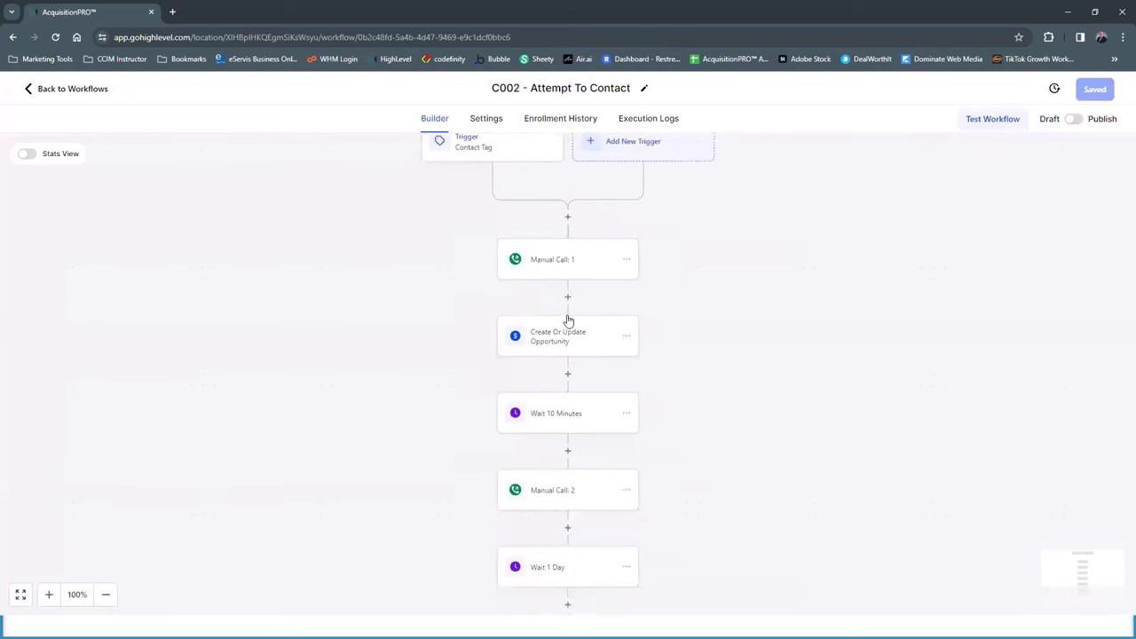
{"action": "scroll", "coordinate": [593, 398], "scroll_direction": "up", "scroll_amount": 3}
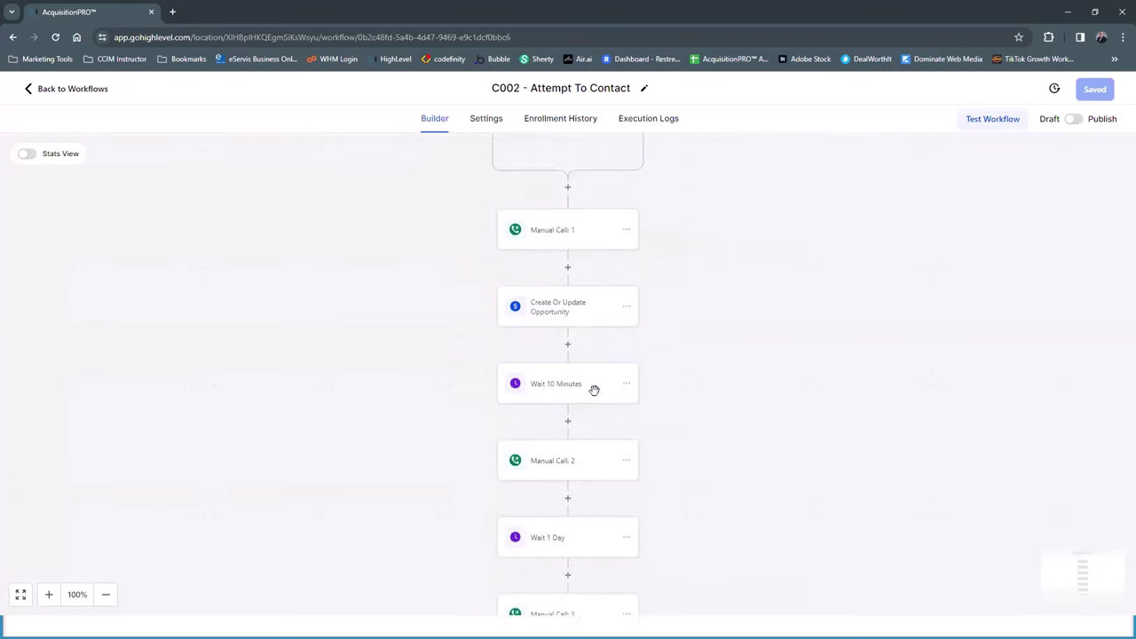
{"action": "scroll", "coordinate": [571, 331], "scroll_direction": "down", "scroll_amount": 1}
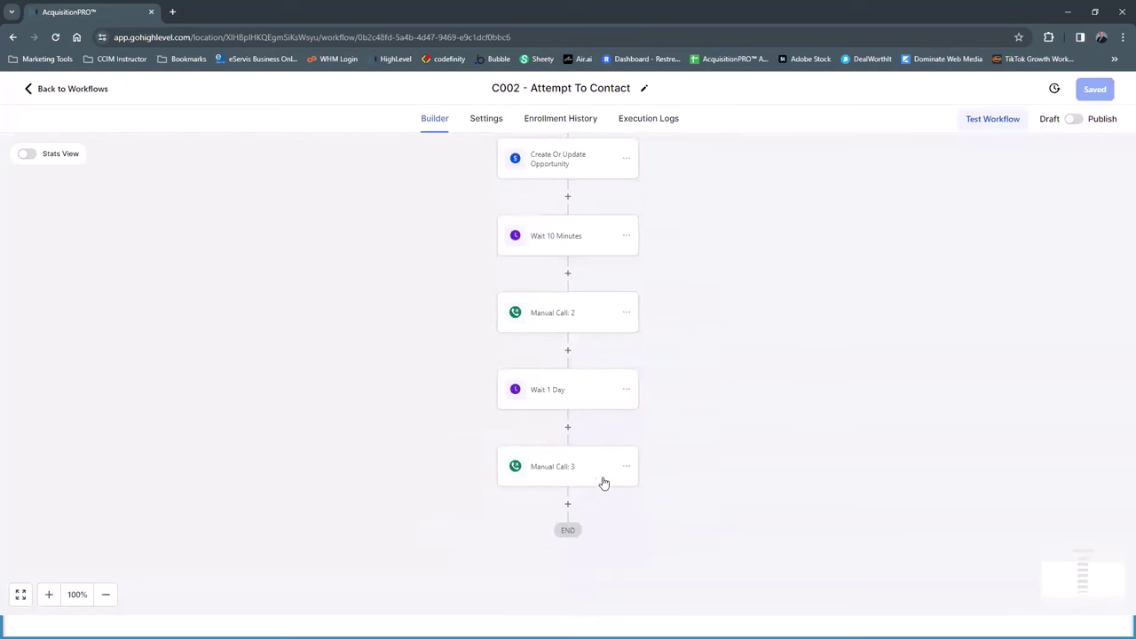
{"action": "scroll", "coordinate": [603, 482], "scroll_direction": "down", "scroll_amount": 2}
{"action": "scroll", "coordinate": [663, 480], "scroll_direction": "up", "scroll_amount": 2}
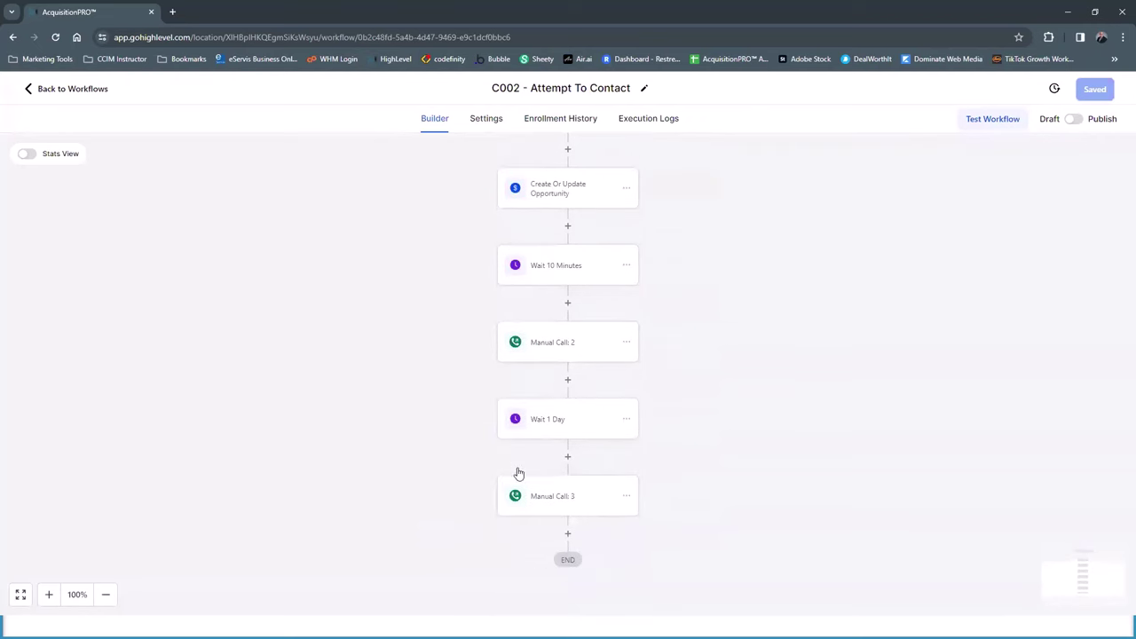
Leave the C002 workflow and view the Manual Actions in Conversations, checking the choices for campaign/workflow and assignee.
{"action": "left_click", "coordinate": [73, 92]}
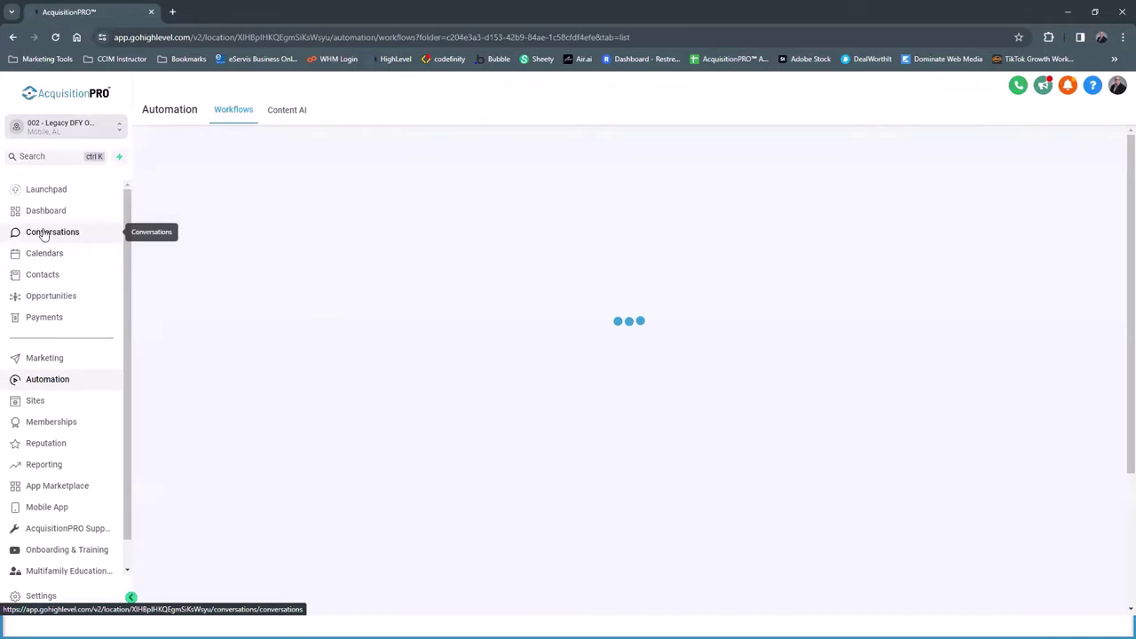
{"action": "left_click", "coordinate": [43, 233]}
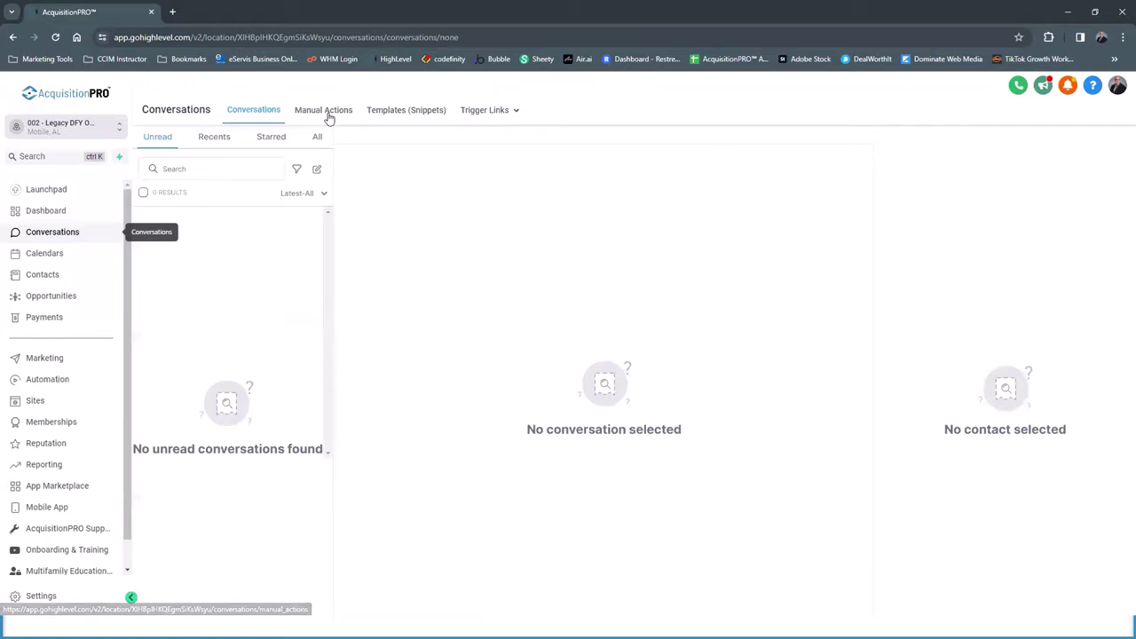
{"action": "left_click", "coordinate": [324, 111]}
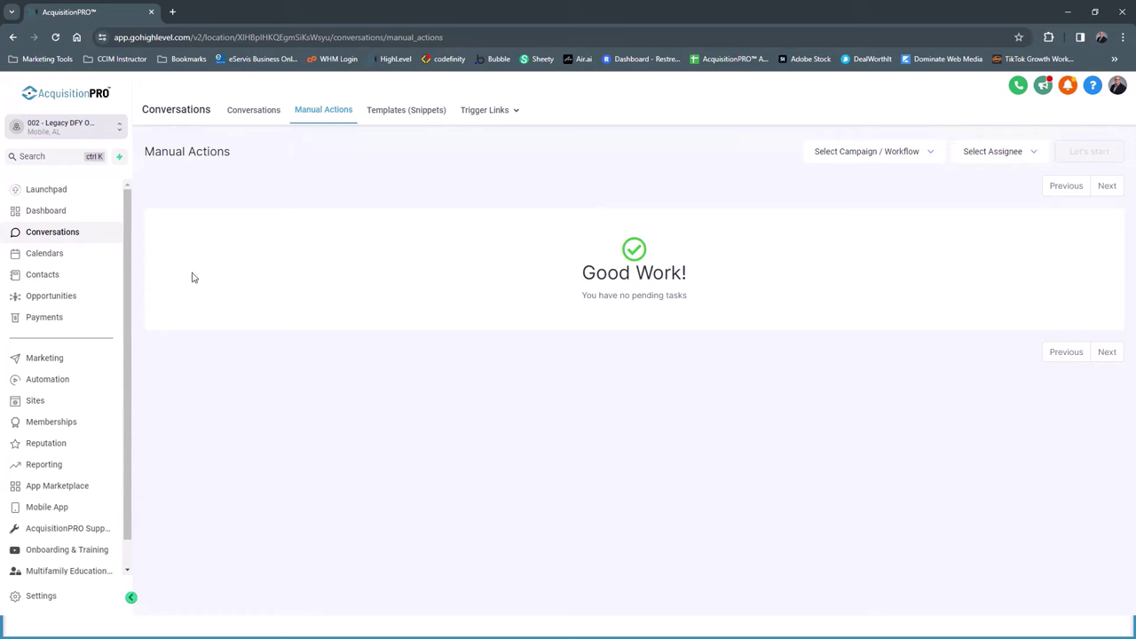
{"action": "left_click", "coordinate": [927, 151]}
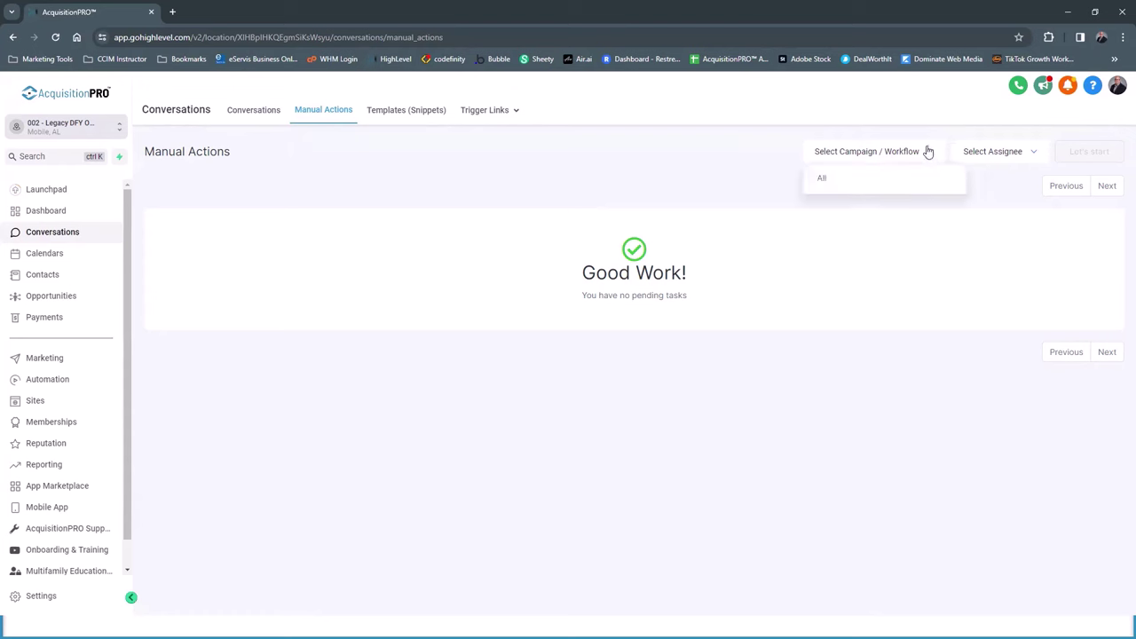
{"action": "left_click", "coordinate": [992, 152]}
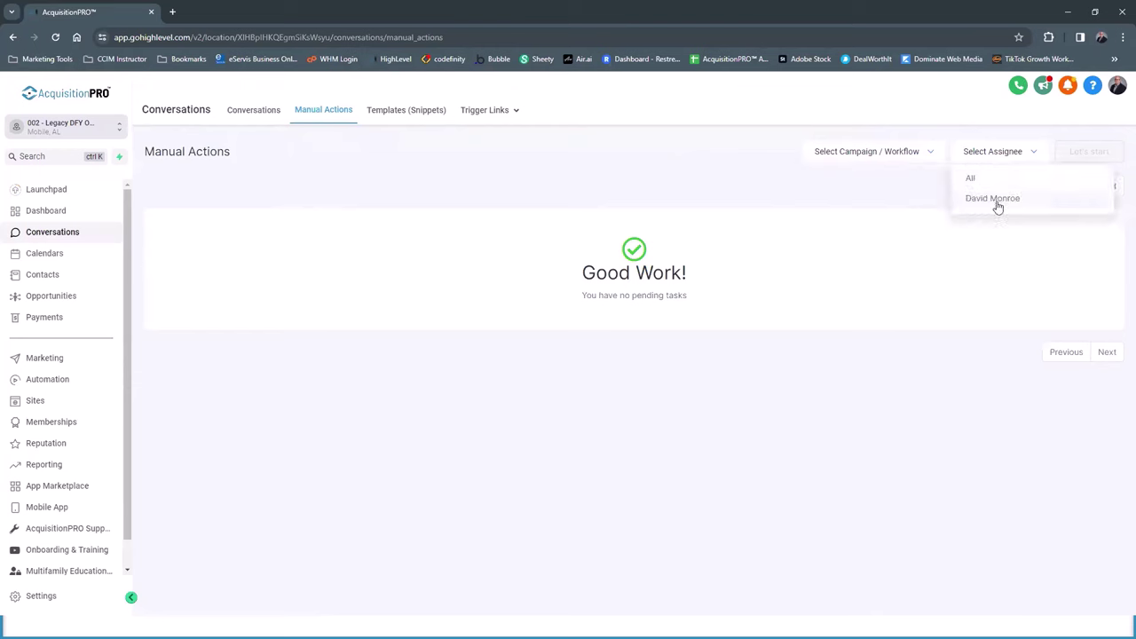
{"action": "left_click", "coordinate": [901, 174]}
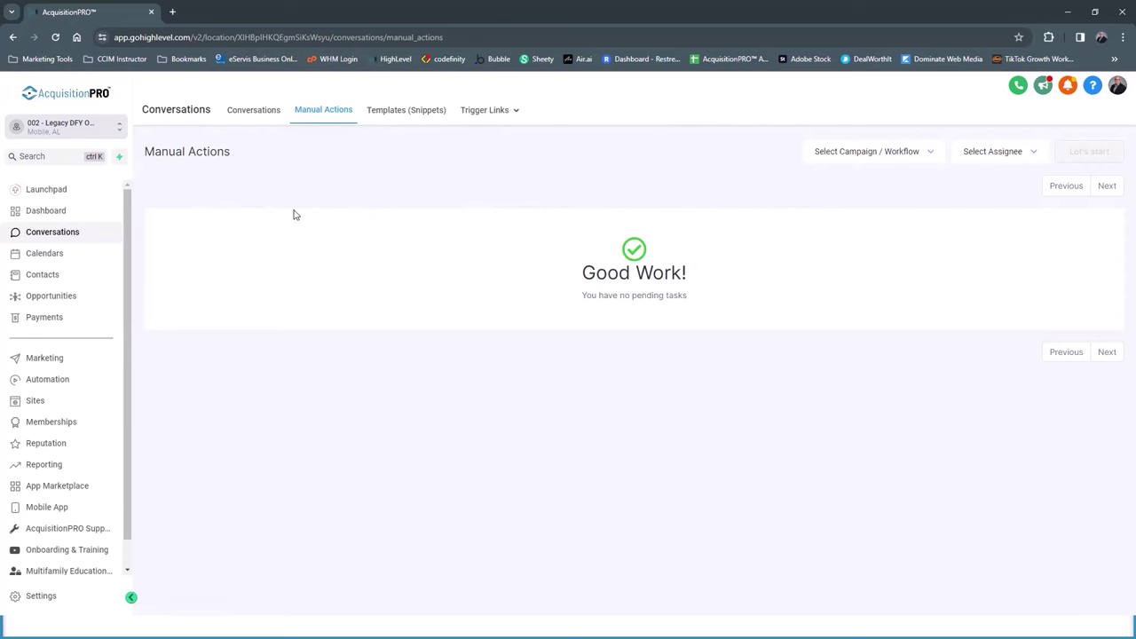
Open the Owner Leads funnel in Sites and view its Quick Value Calculator Owner and Quick Value Calculator Download Owner steps.
{"action": "left_click", "coordinate": [35, 402]}
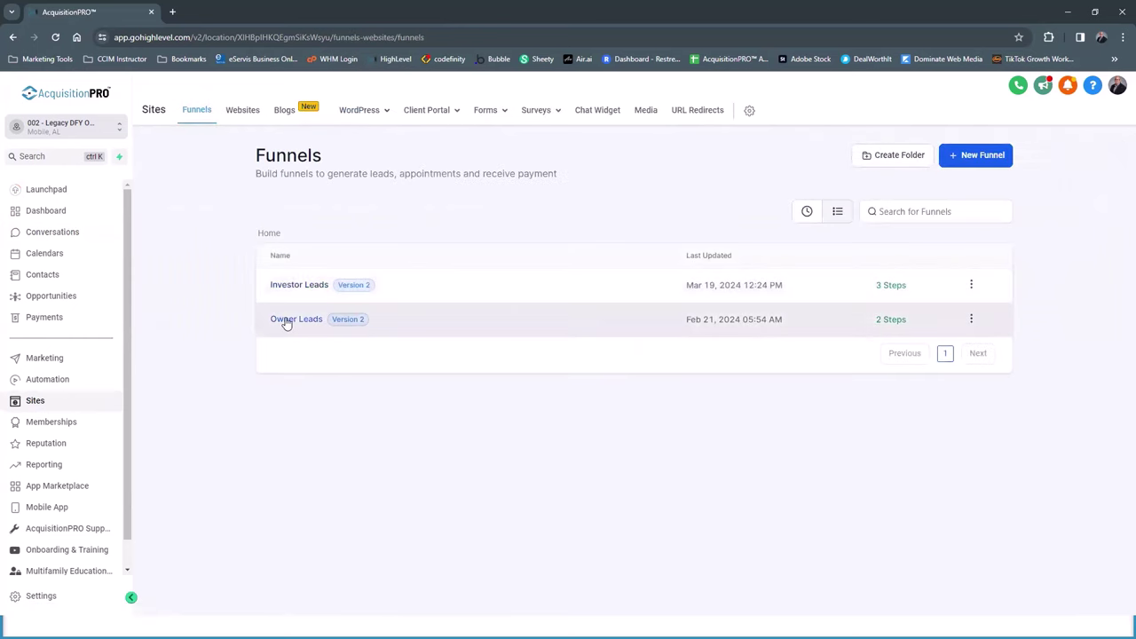
{"action": "left_click", "coordinate": [288, 321]}
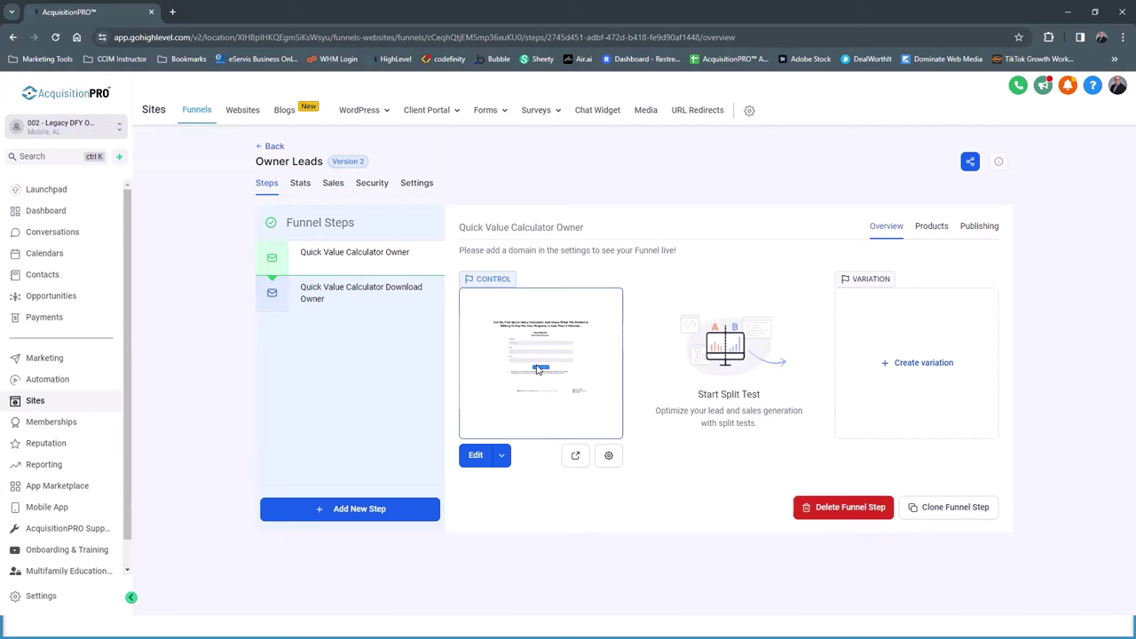
{"action": "left_click", "coordinate": [337, 297]}
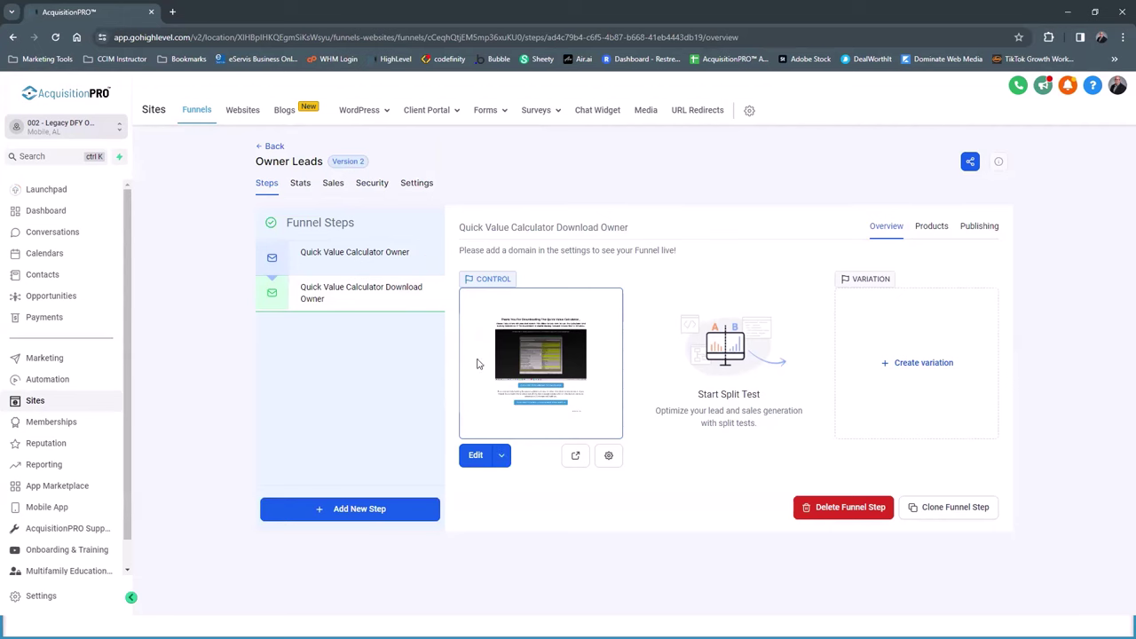
{"action": "left_click", "coordinate": [344, 259]}
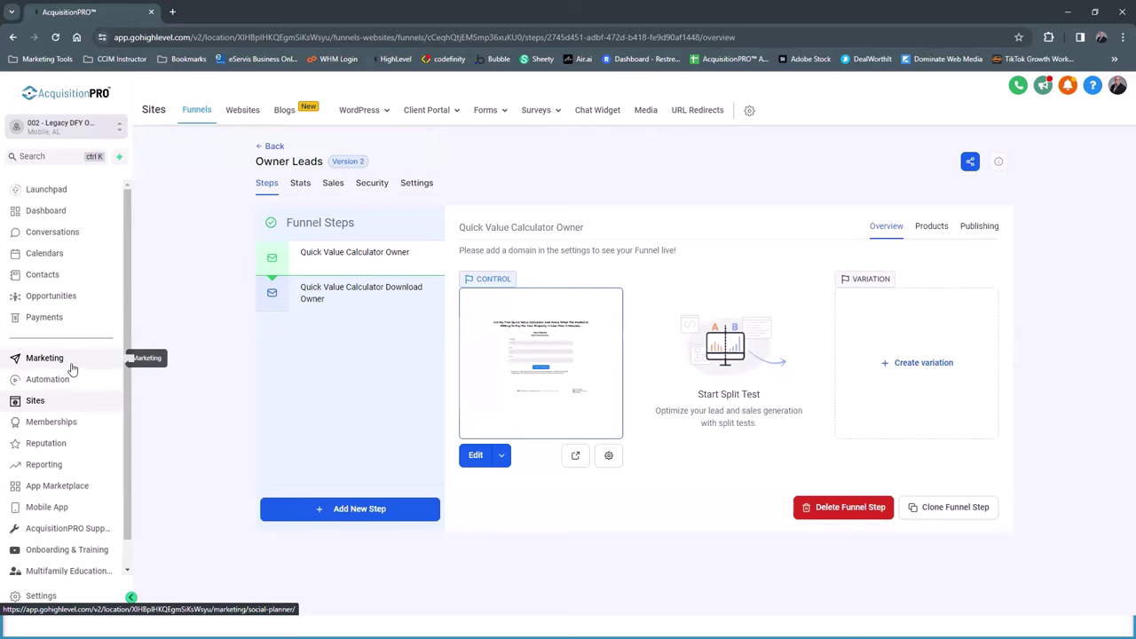
Open the calendar view and show the list of individual calendars instead of the users.
{"action": "left_click", "coordinate": [35, 255]}
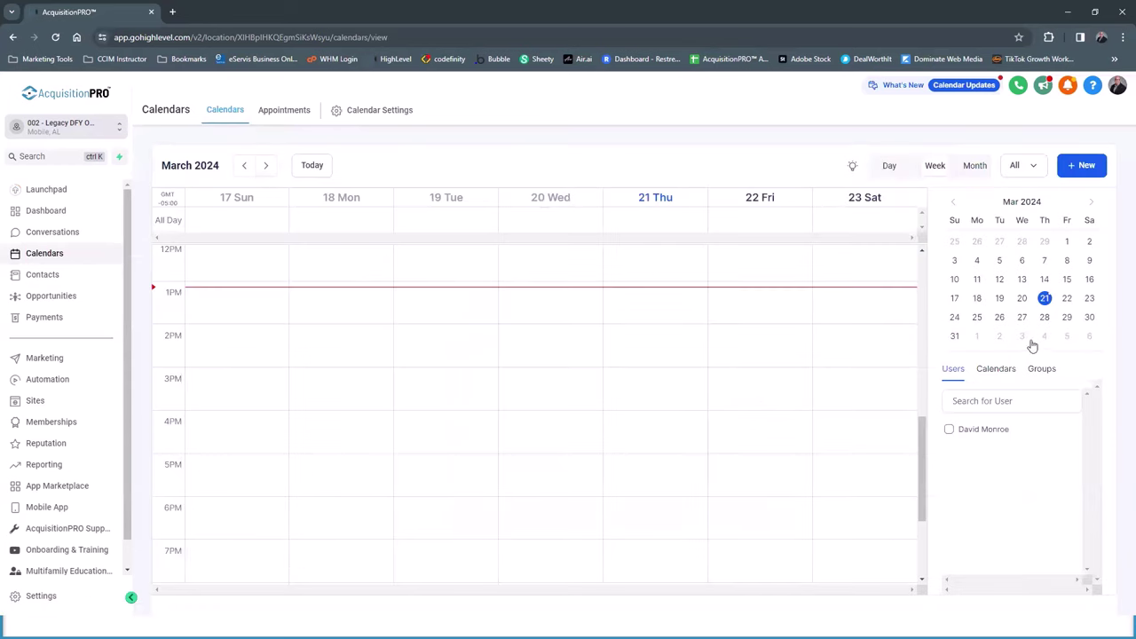
{"action": "left_click", "coordinate": [1003, 373]}
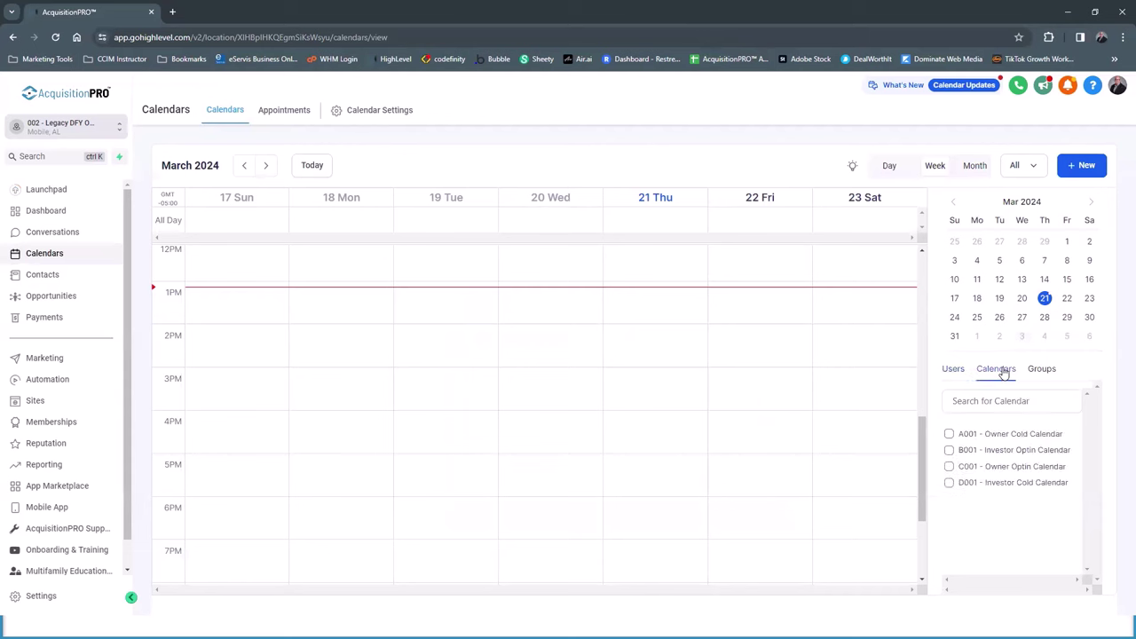